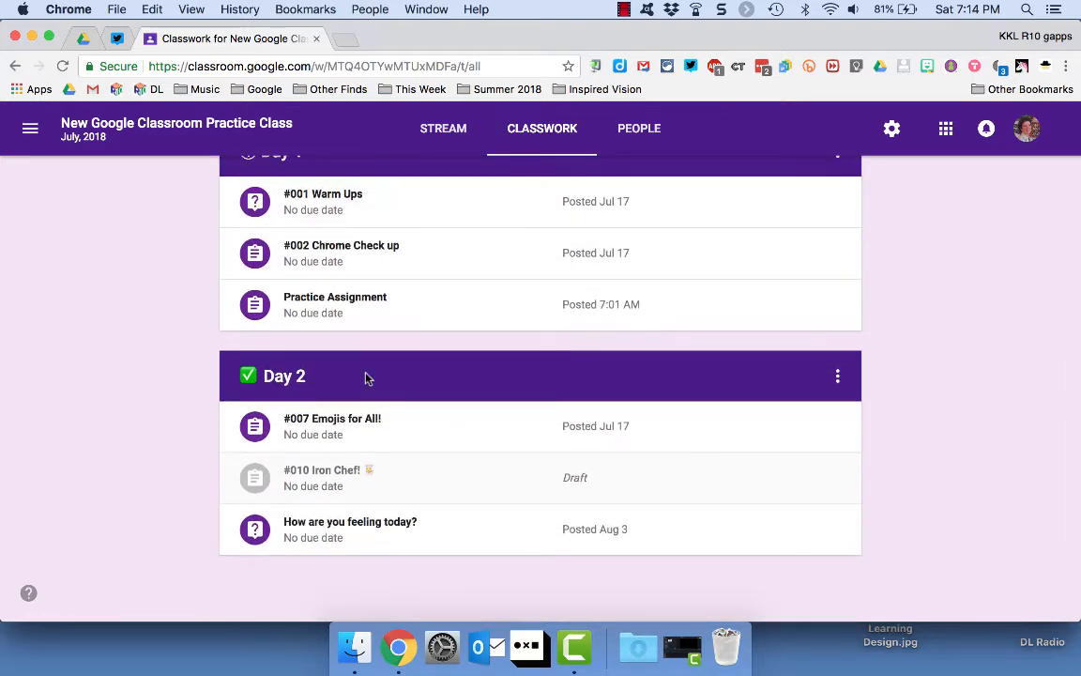
# Step: Review the Day 1 and Day 2 classwork and read the instructions and answer choices of #001 Warm Ups
pyautogui.scroll(5, 366, 377)
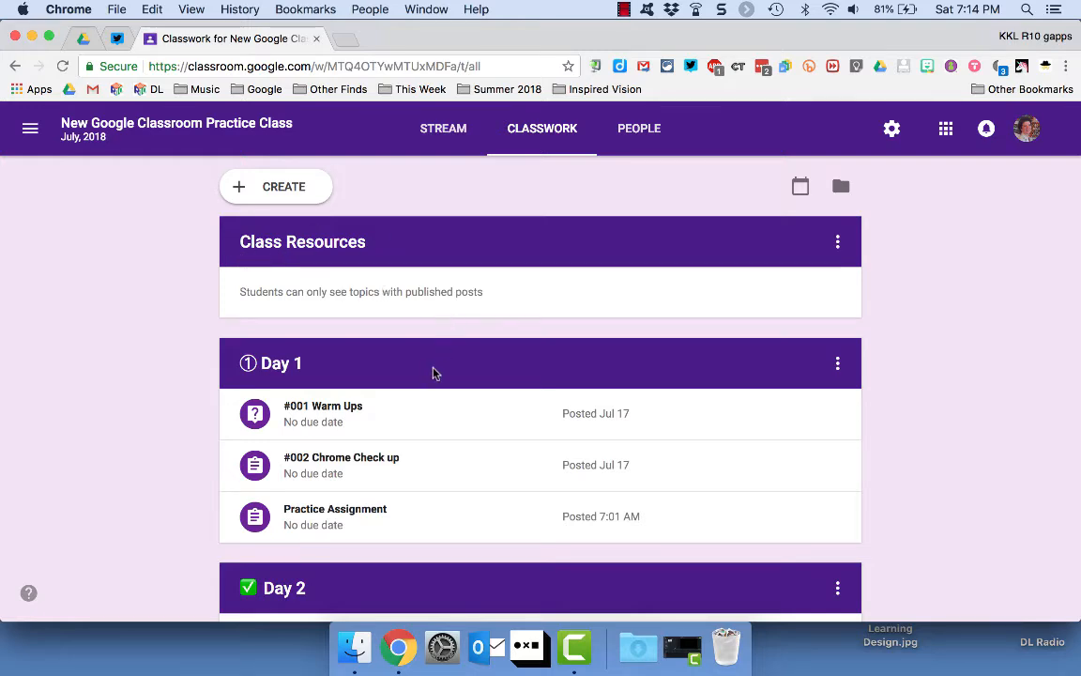
pyautogui.scroll(-3, 434, 373)
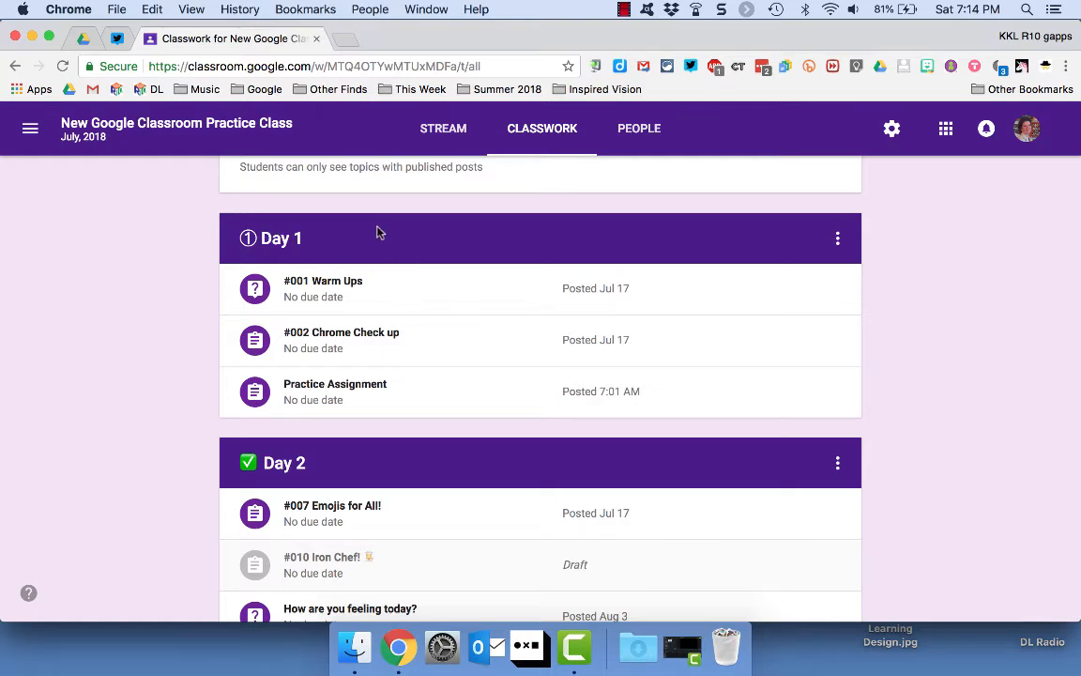
pyautogui.scroll(-2, 407, 420)
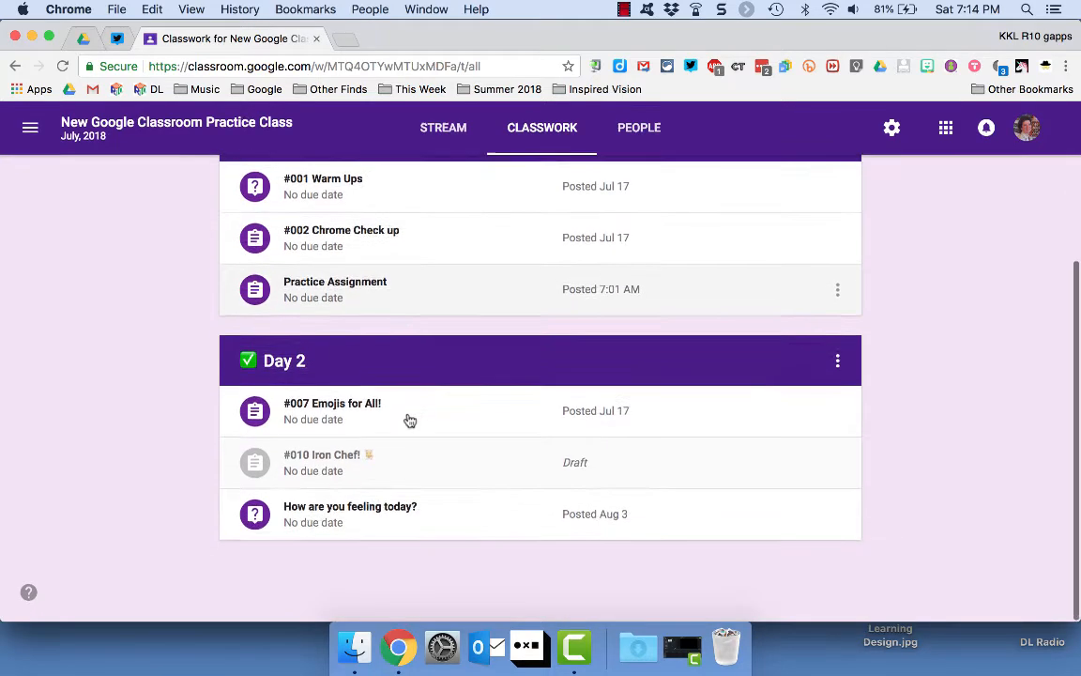
pyautogui.scroll(2, 405, 420)
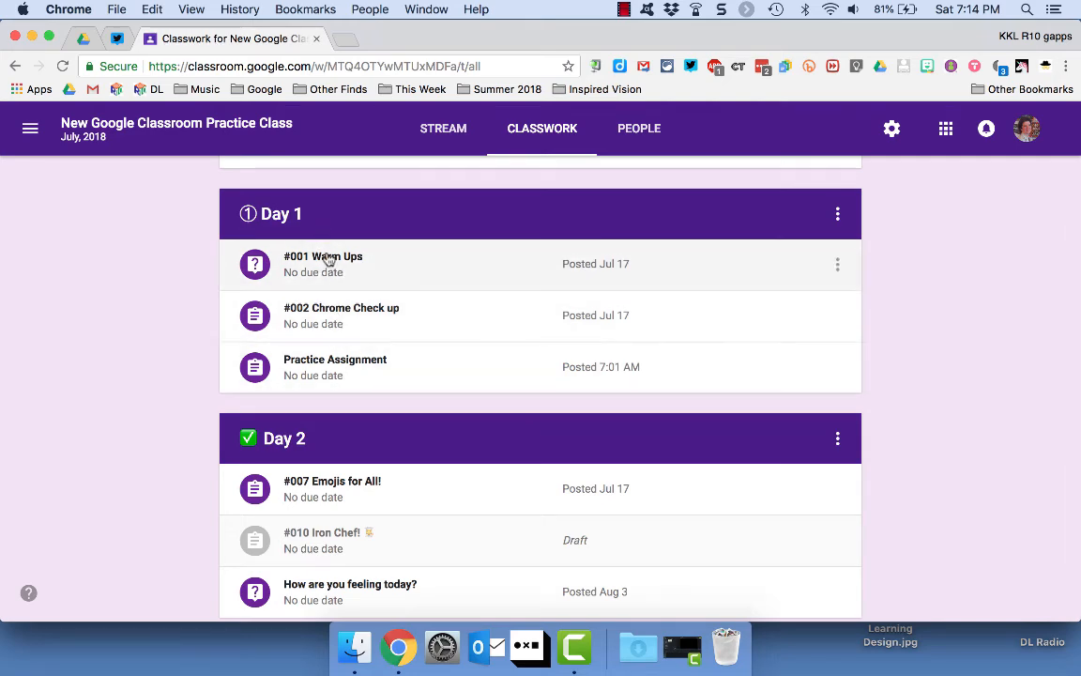
pyautogui.click(328, 260)
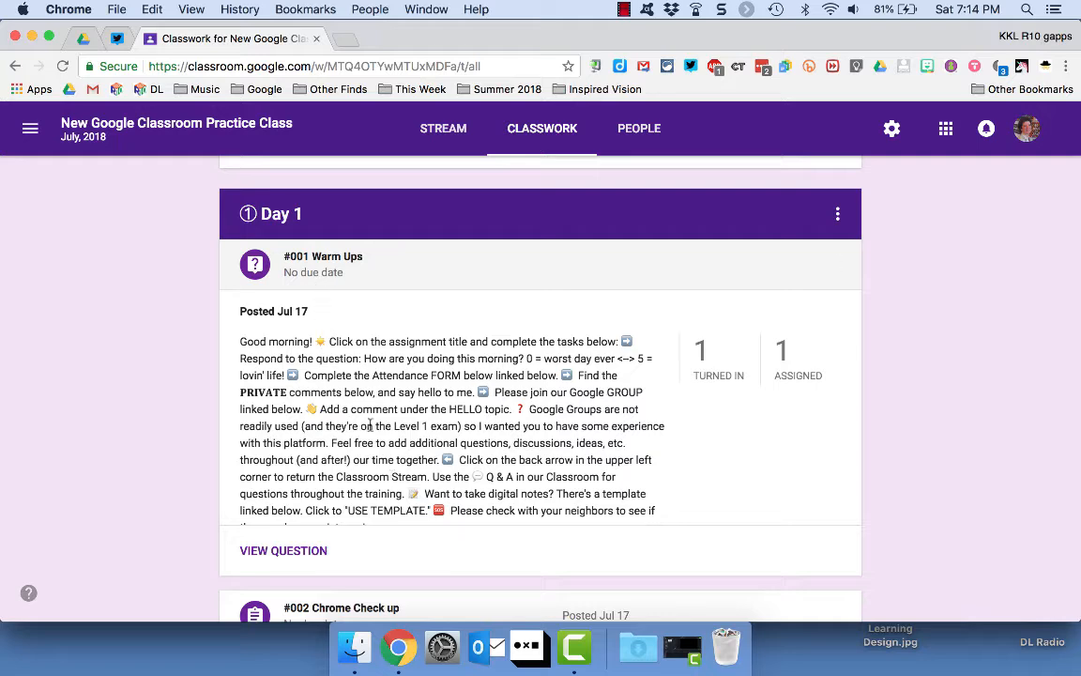
pyautogui.scroll(-5, 371, 425)
pyautogui.scroll(5, 371, 425)
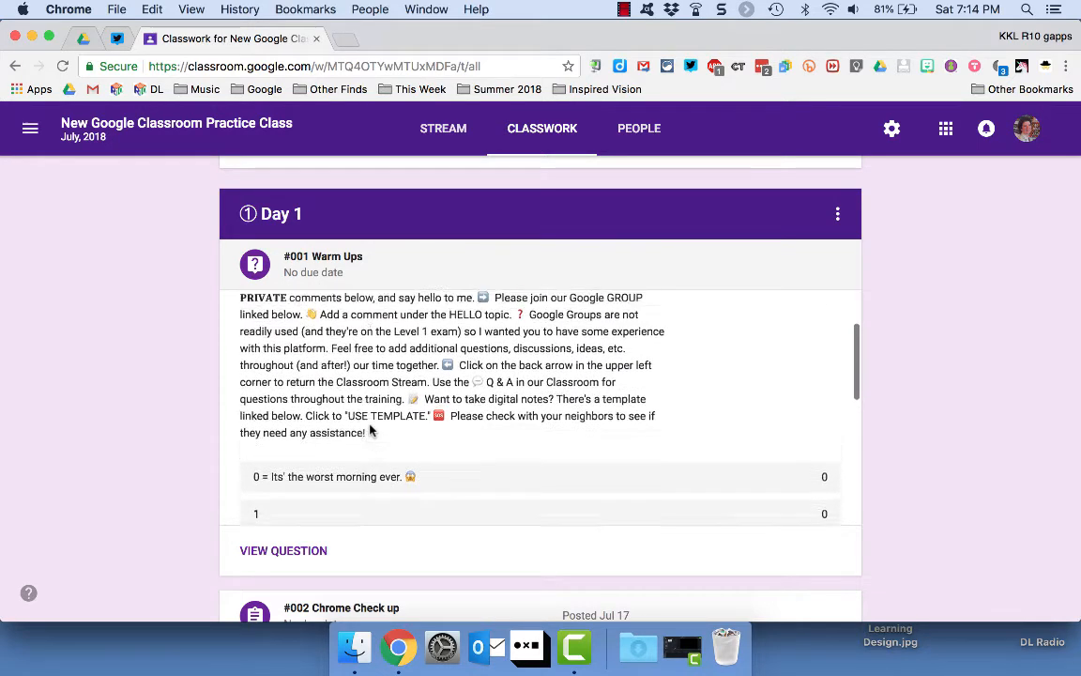
pyautogui.scroll(-5, 322, 409)
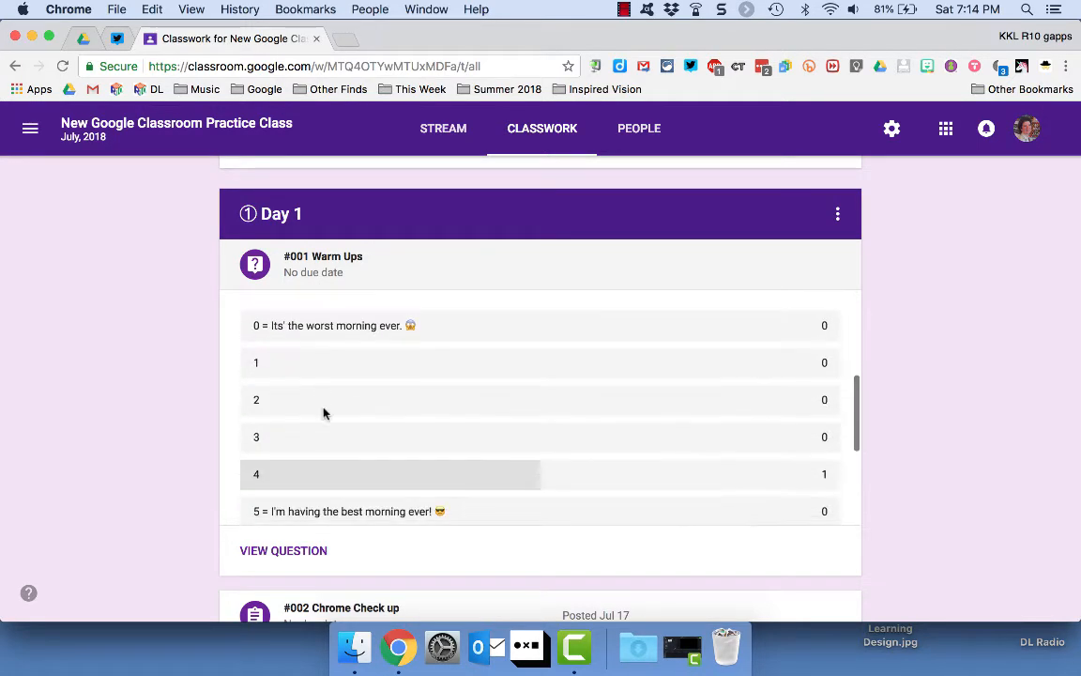
# Step: Open the #001 Warm Ups question to view its student answers and full question details
pyautogui.click(300, 555)
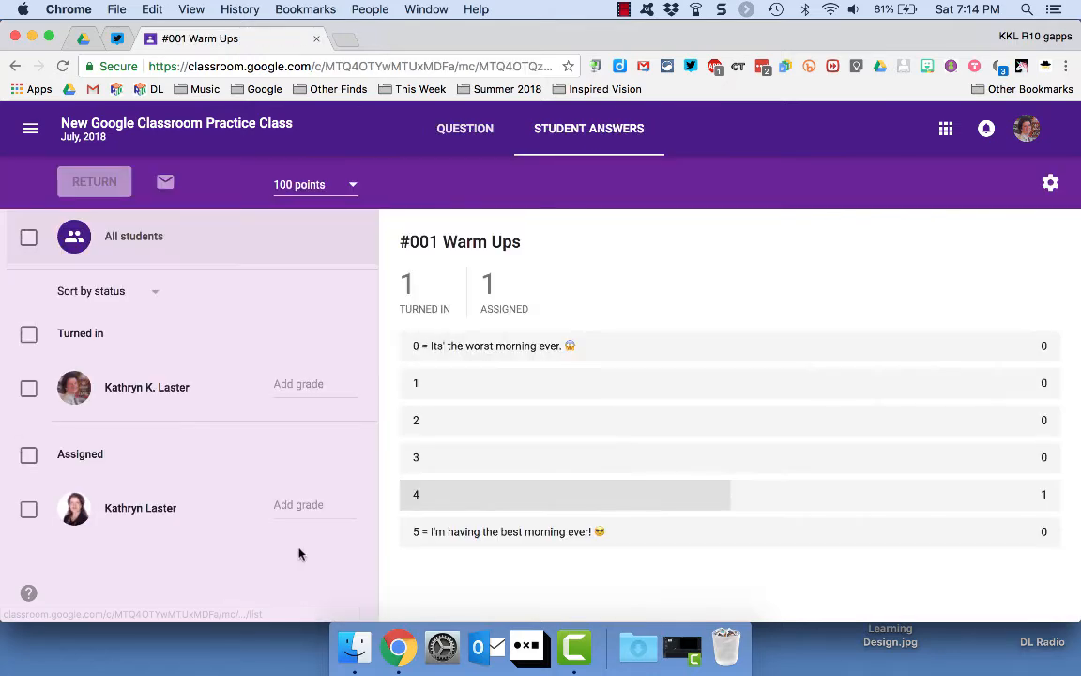
pyautogui.click(466, 131)
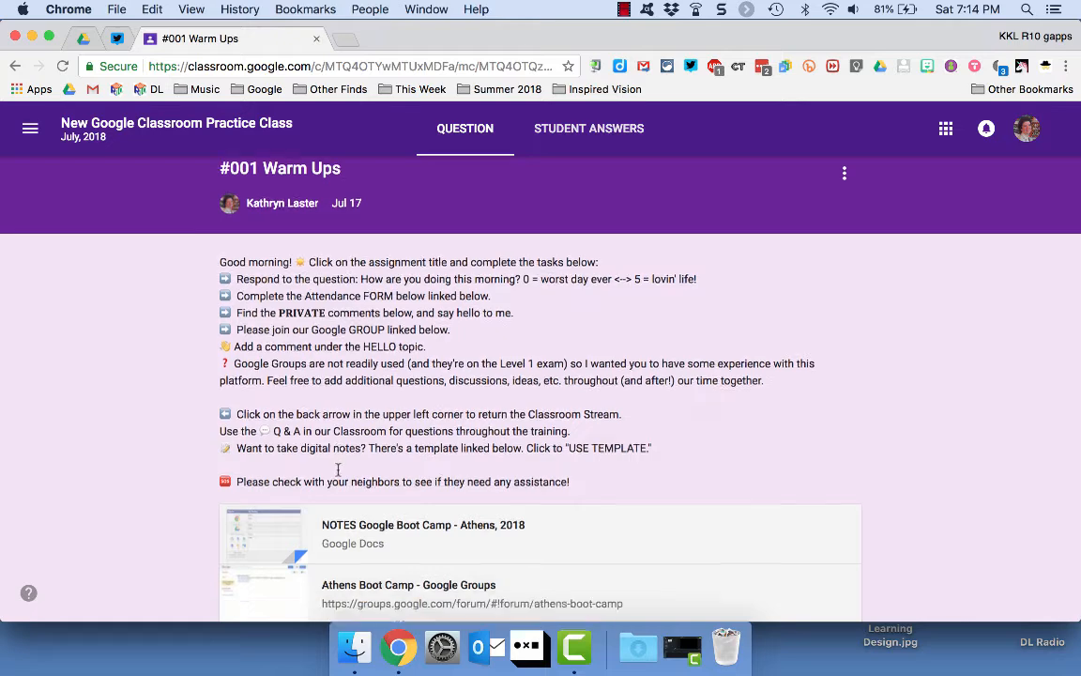
pyautogui.scroll(-3, 337, 467)
pyautogui.scroll(3, 337, 468)
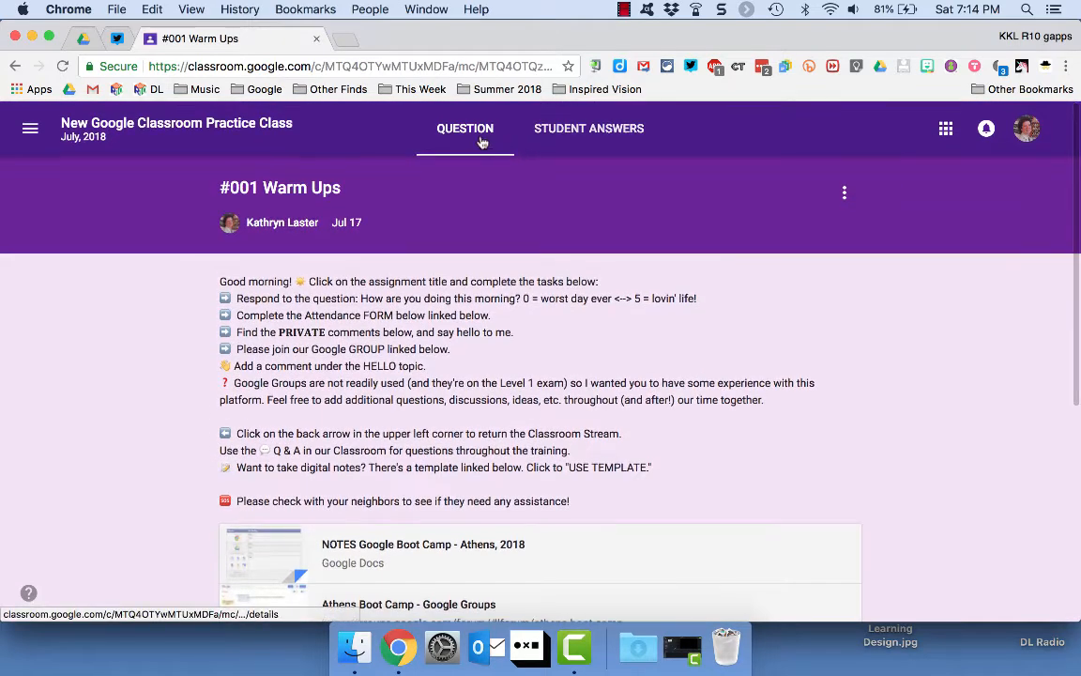
# Step: Return to the class's Classwork page, collapse #001 Warm Ups and view the Day 2 items
pyautogui.click(148, 119)
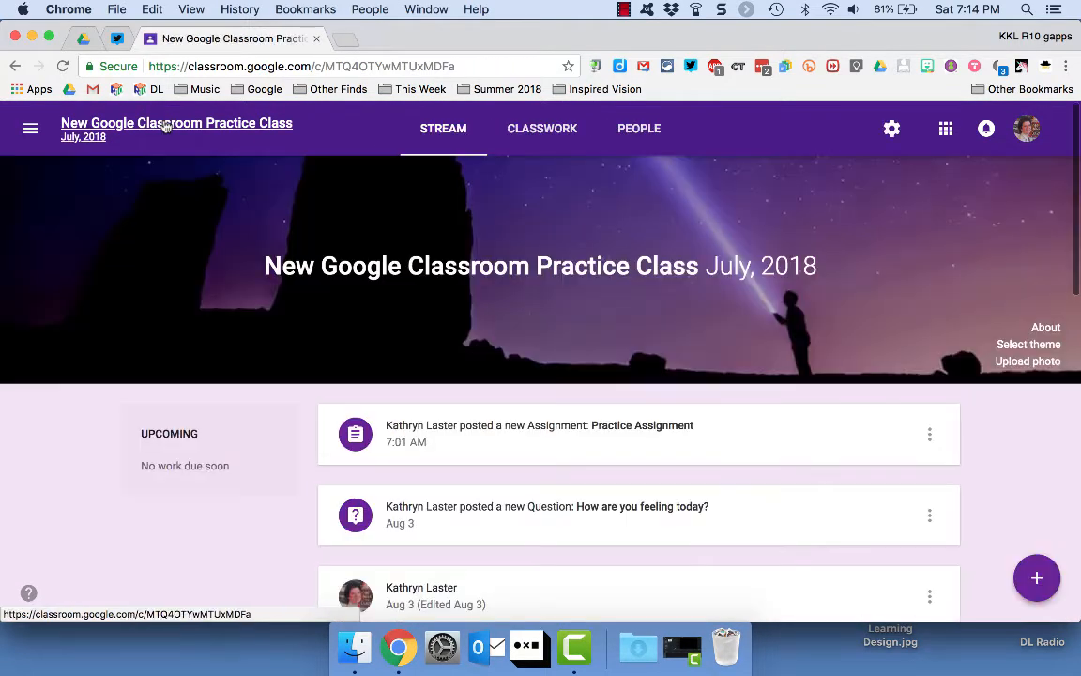
pyautogui.click(541, 127)
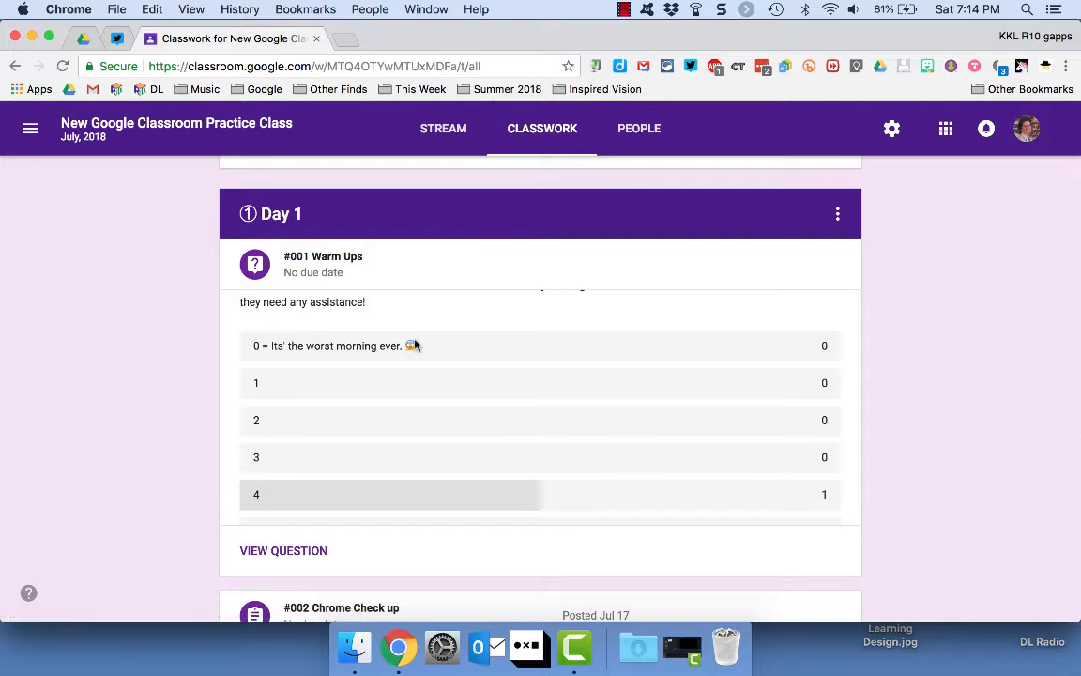
pyautogui.click(373, 266)
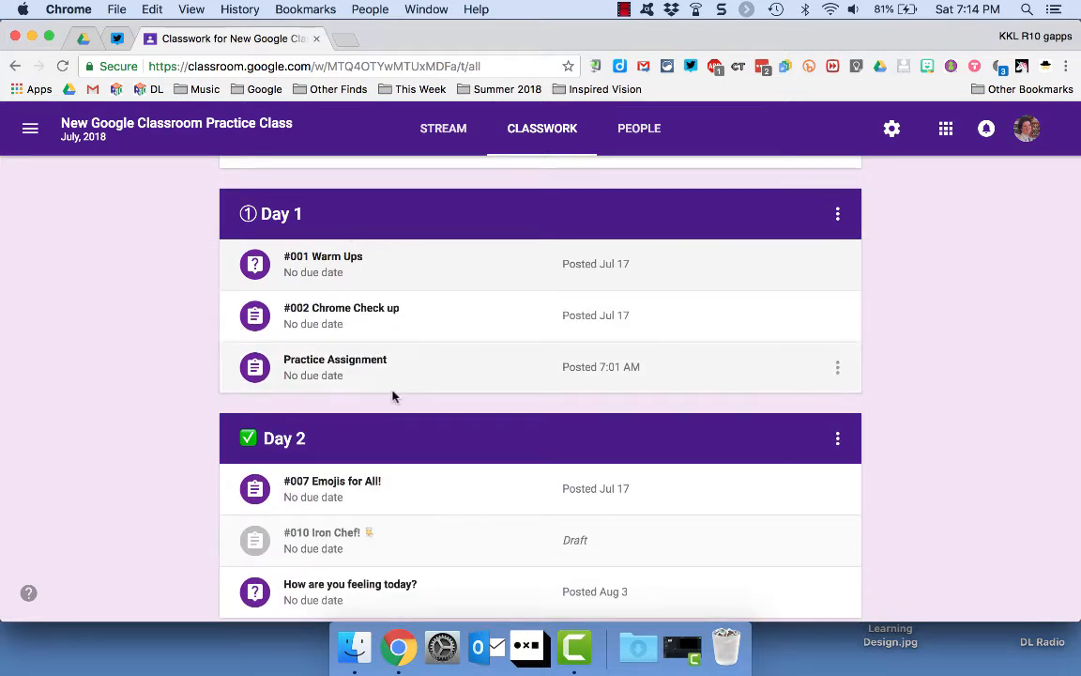
pyautogui.scroll(-2, 420, 388)
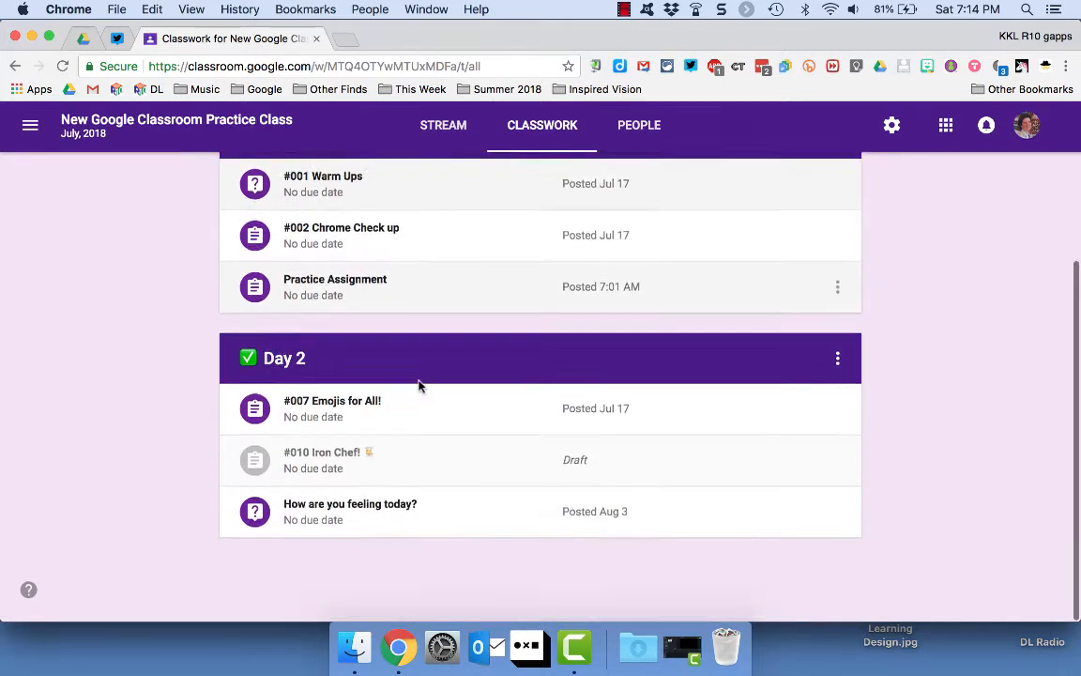
# Step: Switch to the student's browser profile and check the submission status of #001 Warm Ups
pyautogui.click(371, 11)
pyautogui.click(386, 97)
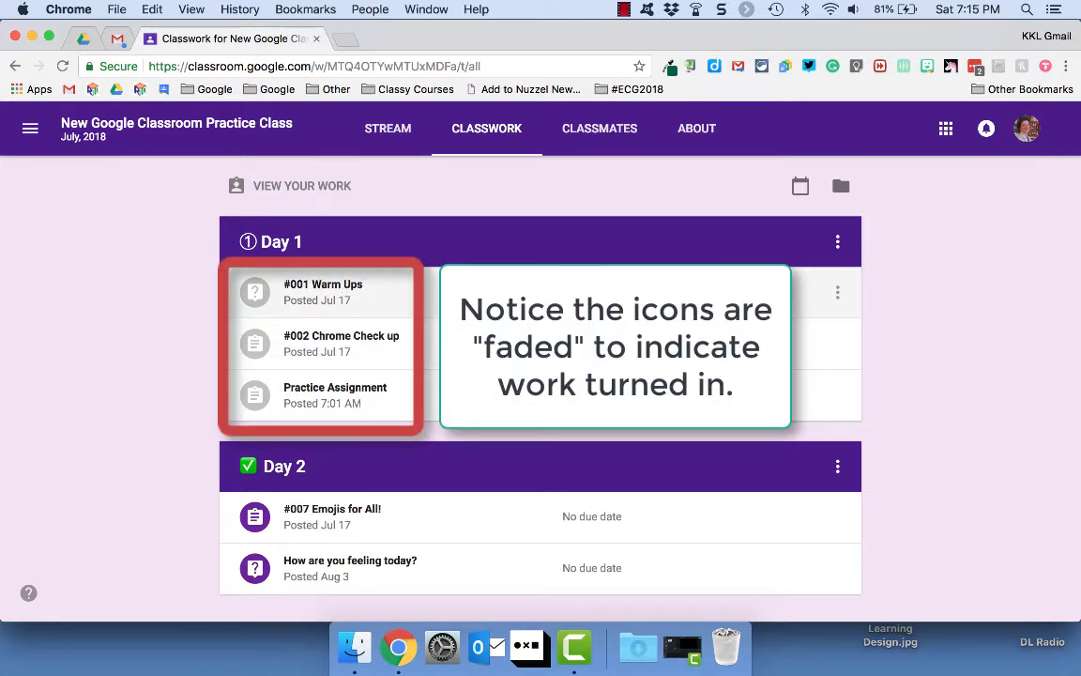
pyautogui.click(723, 293)
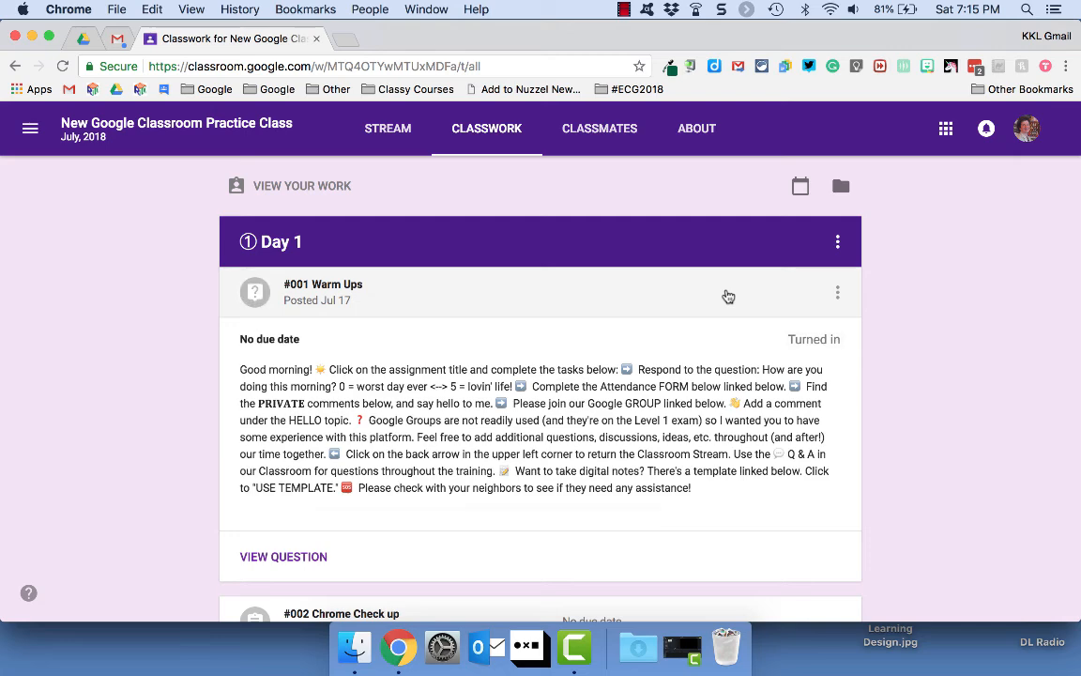
pyautogui.click(620, 293)
# Step: Check the student's status for #002 Chrome Check up and Practice Assignment under Day 1
pyautogui.click(647, 346)
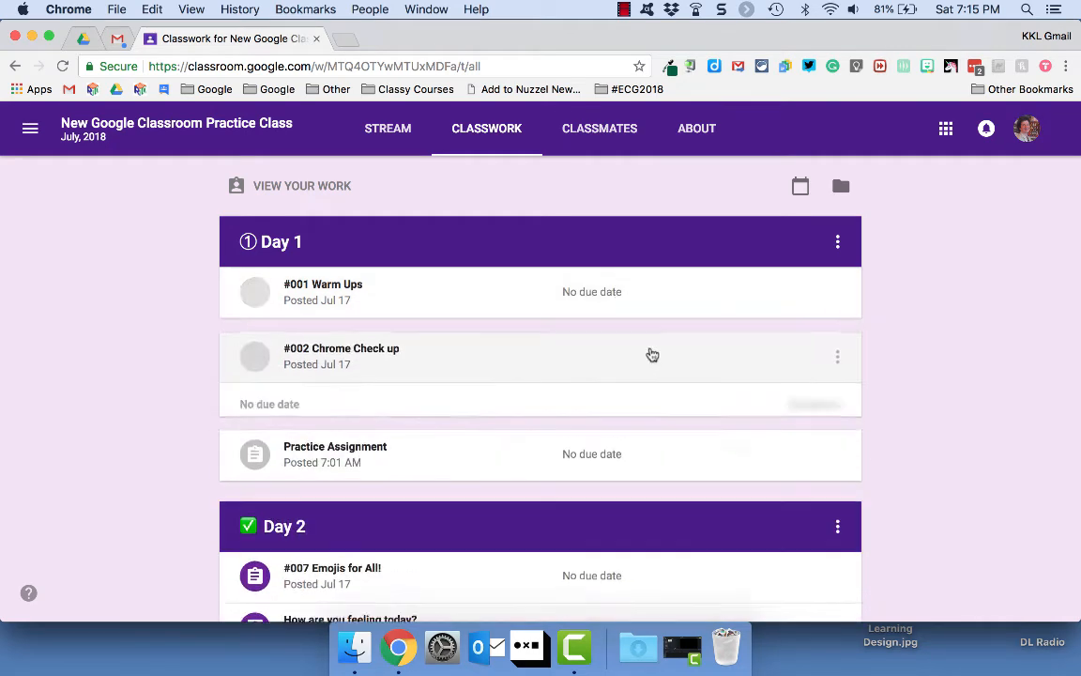
pyautogui.click(667, 354)
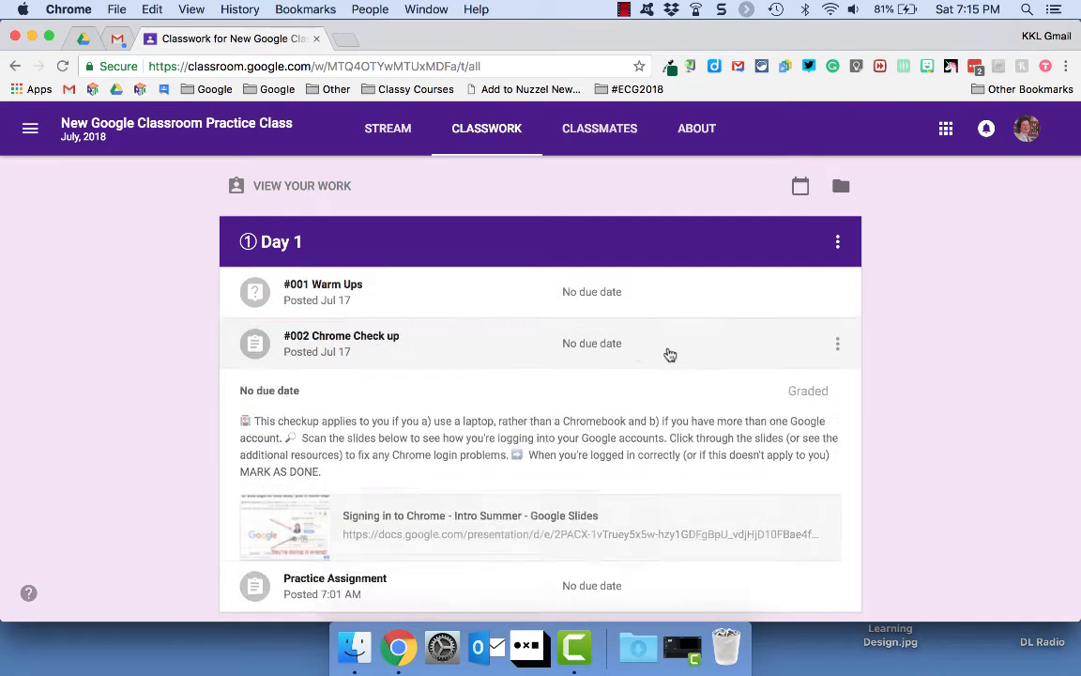
pyautogui.click(676, 415)
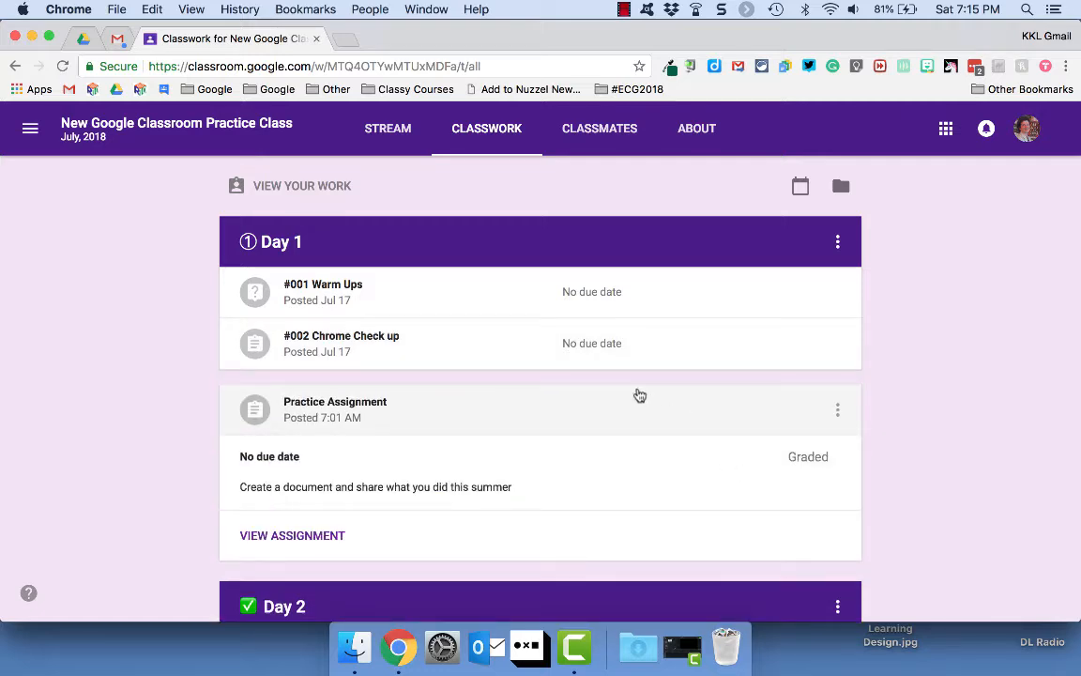
pyautogui.click(639, 405)
pyautogui.scroll(-1, 639, 406)
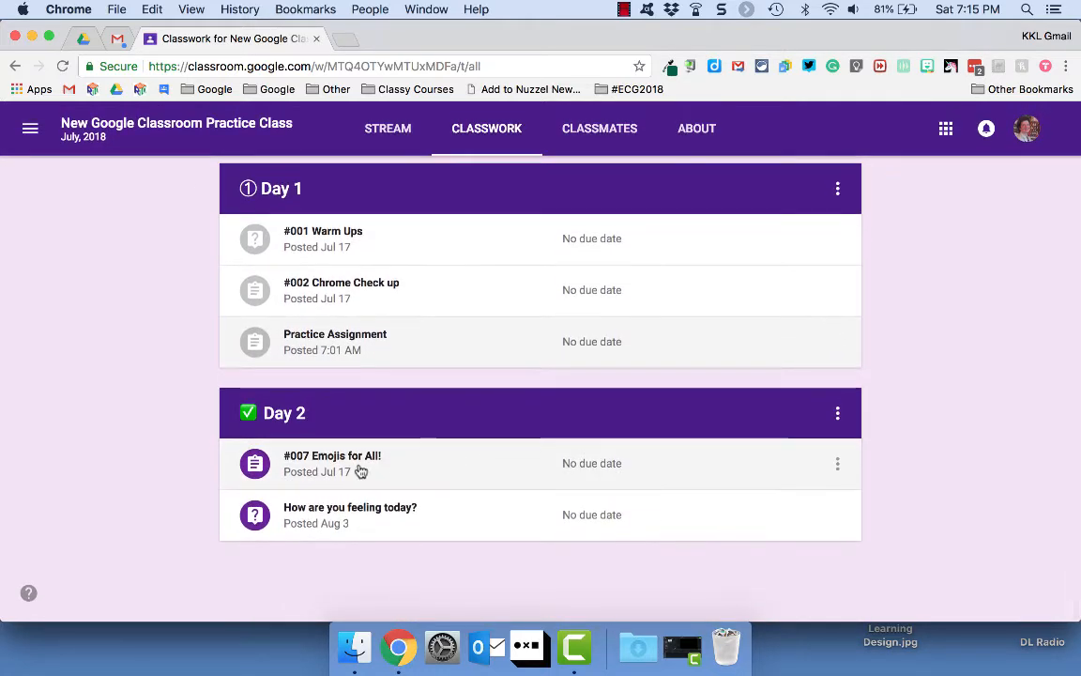
# Step: Open the #007 Emojis for All! assignment from Day 2 and review its instructions, links and work area
pyautogui.click(361, 471)
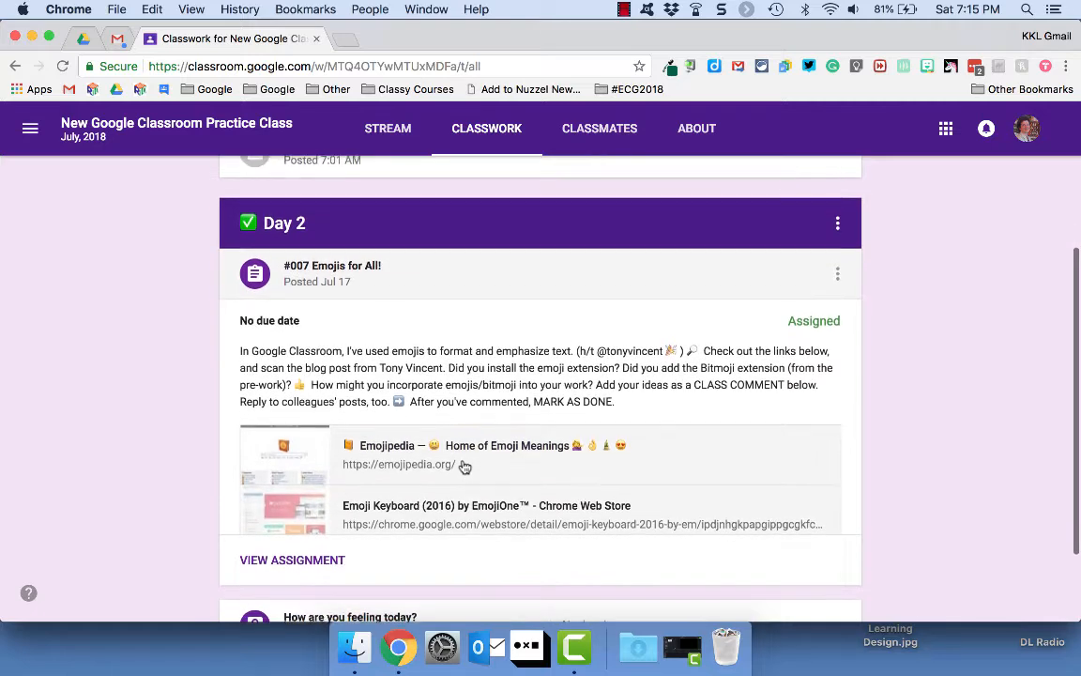
pyautogui.click(321, 558)
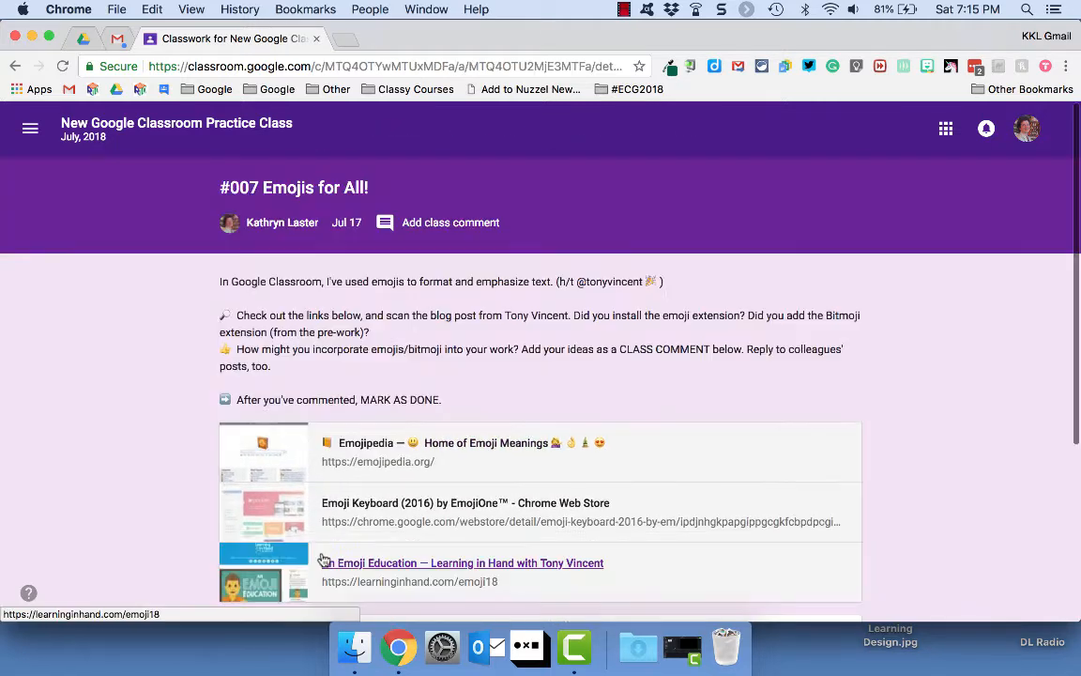
pyautogui.scroll(-5, 550, 413)
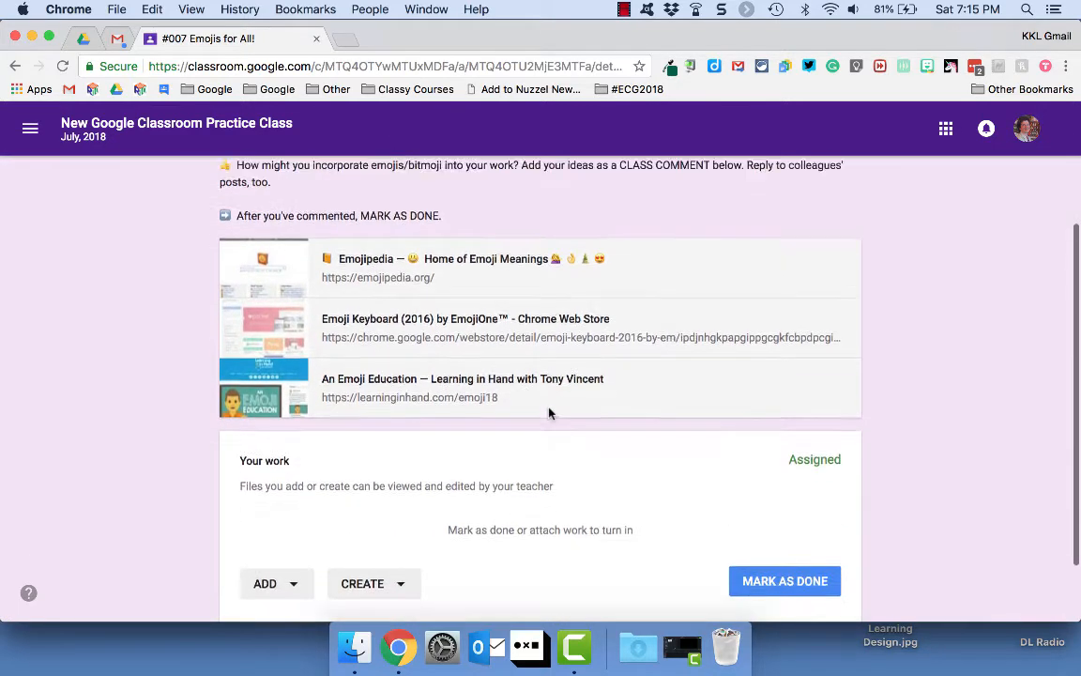
pyautogui.scroll(5, 549, 413)
pyautogui.scroll(-7, 519, 430)
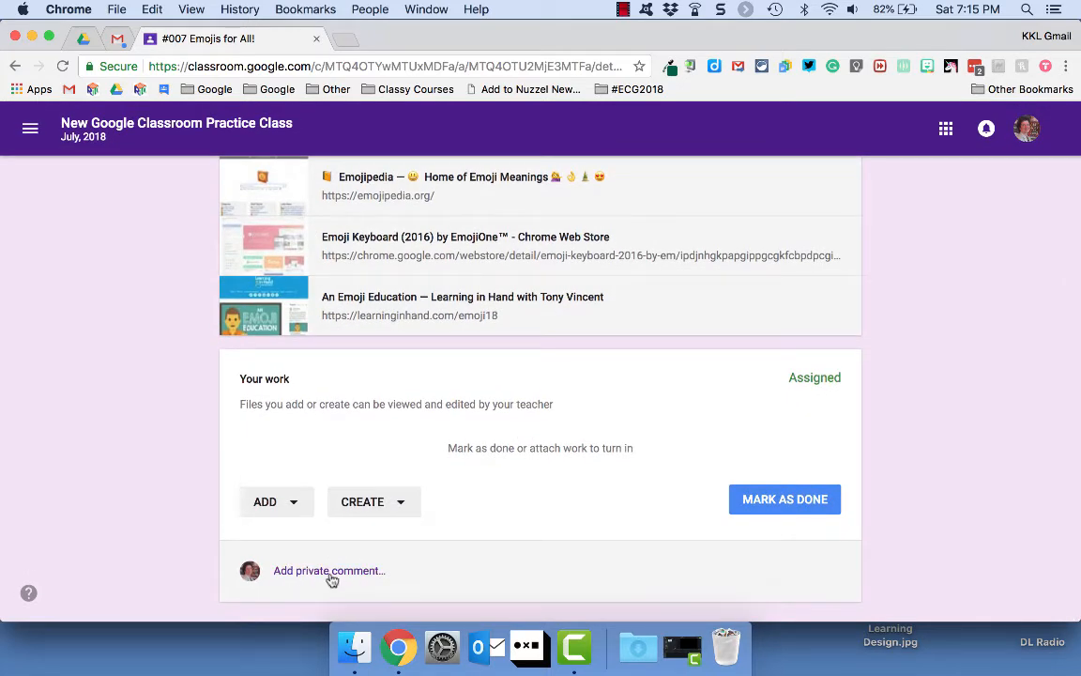
# Step: Create a Google Docs response for the assignment and write "I use emojis for bullet points in classroom, thanks to Tony Vincent’s ideas!"
pyautogui.click(398, 501)
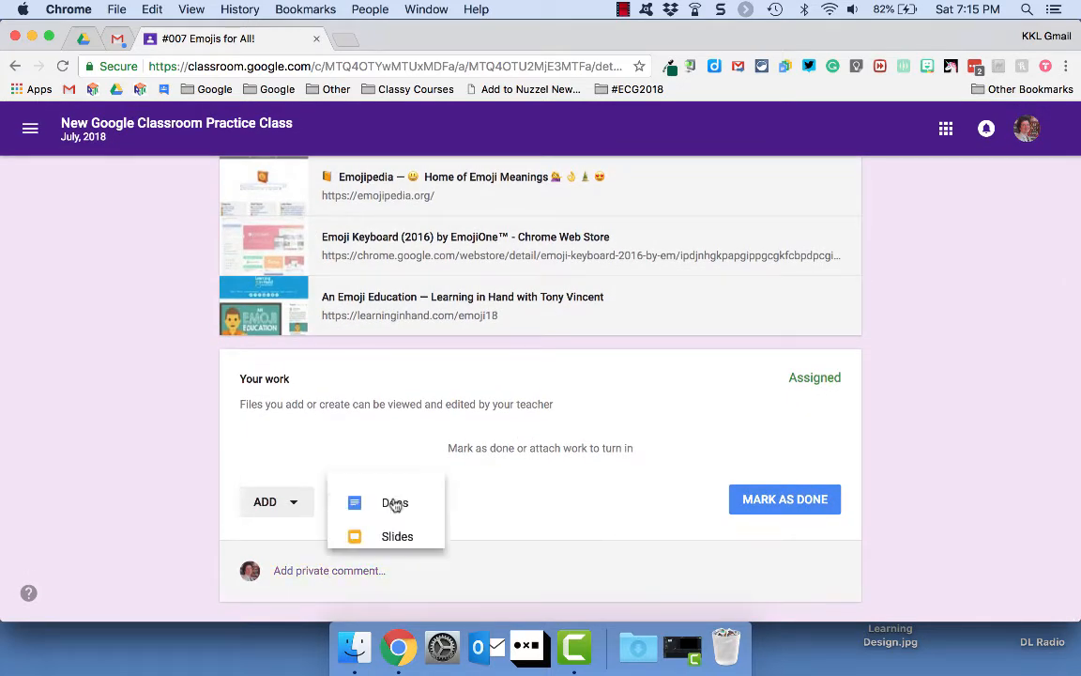
pyautogui.click(395, 478)
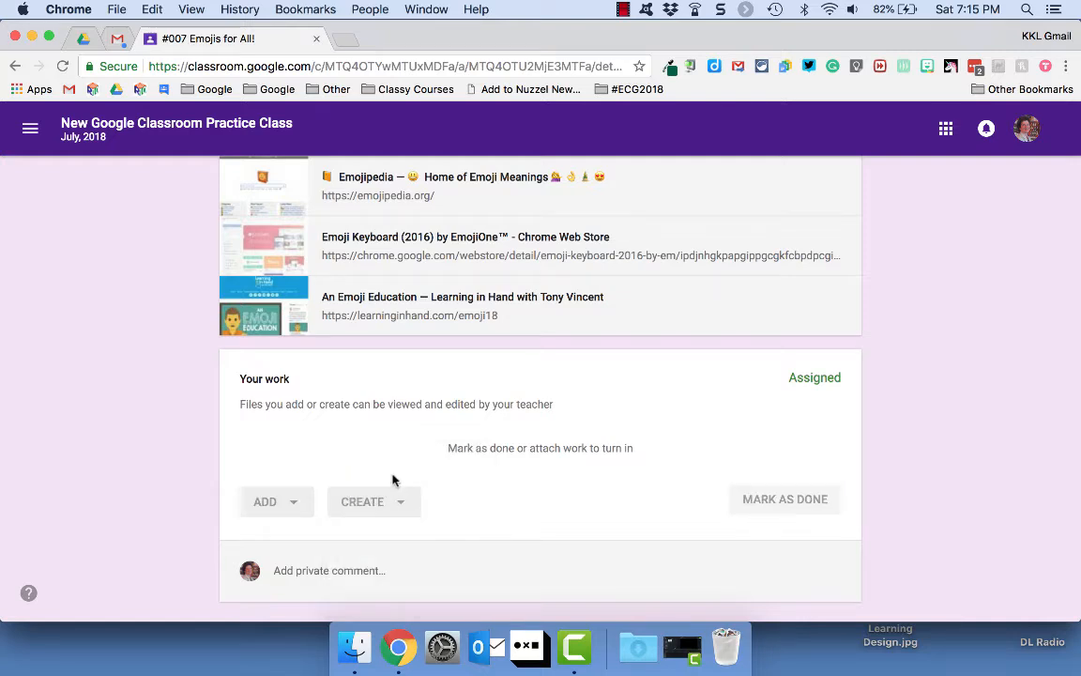
pyautogui.click(436, 454)
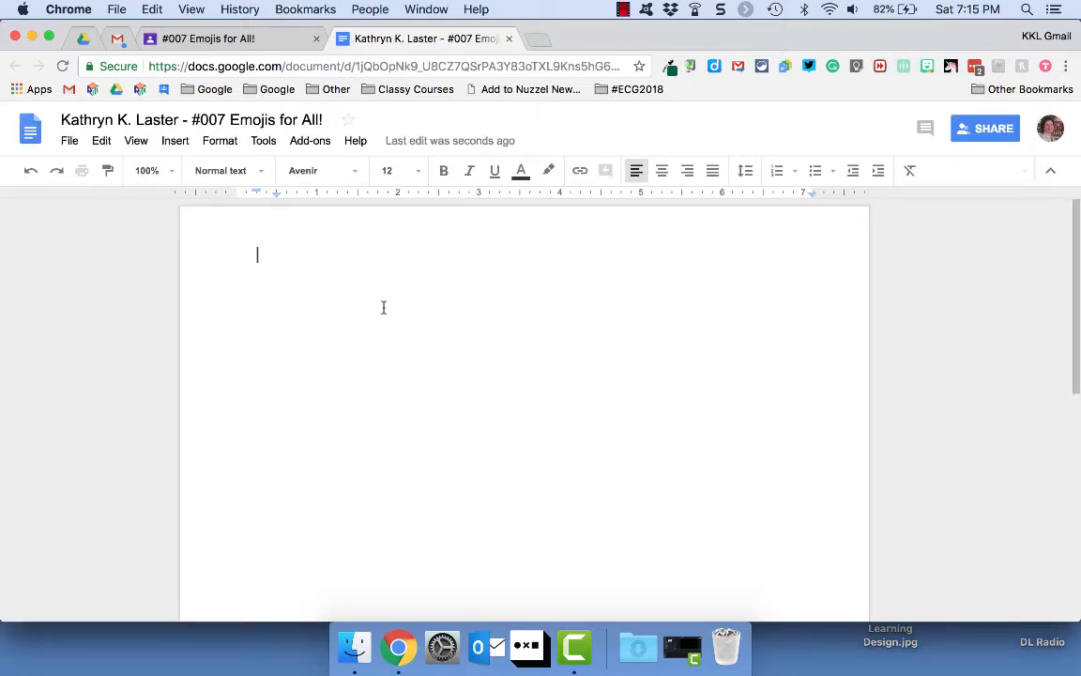
pyautogui.write('I use emojis for bullet points in classroom, thanks to Tony Vincent’s ideas!')
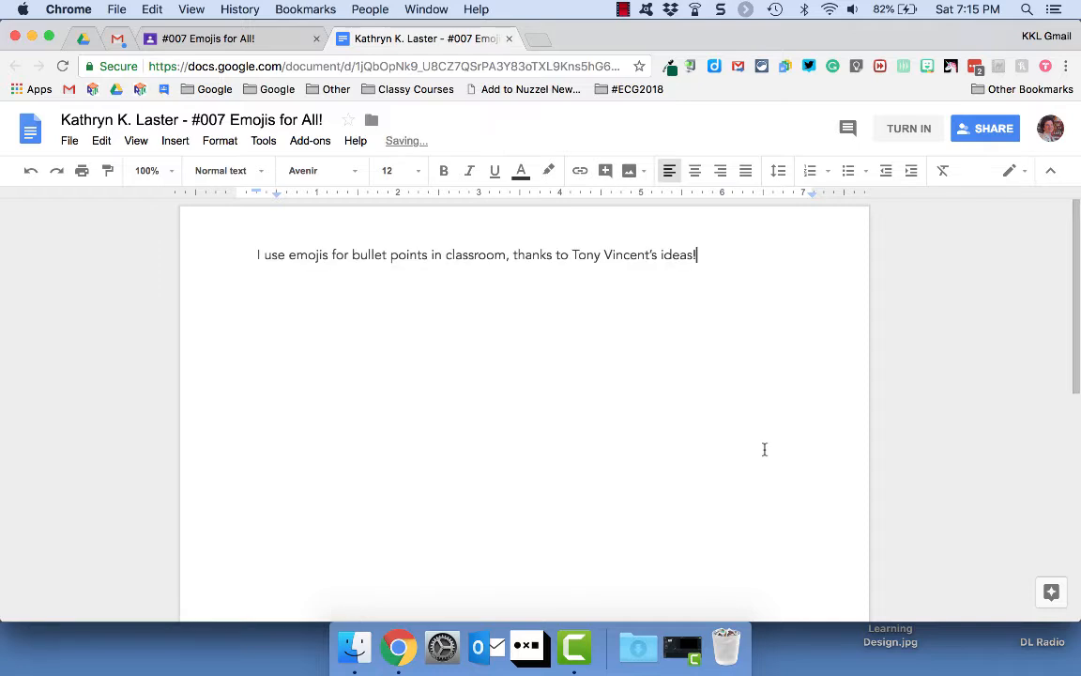
# Step: Turn in the document for #007 Emojis for All! and view the submitted document
pyautogui.click(913, 133)
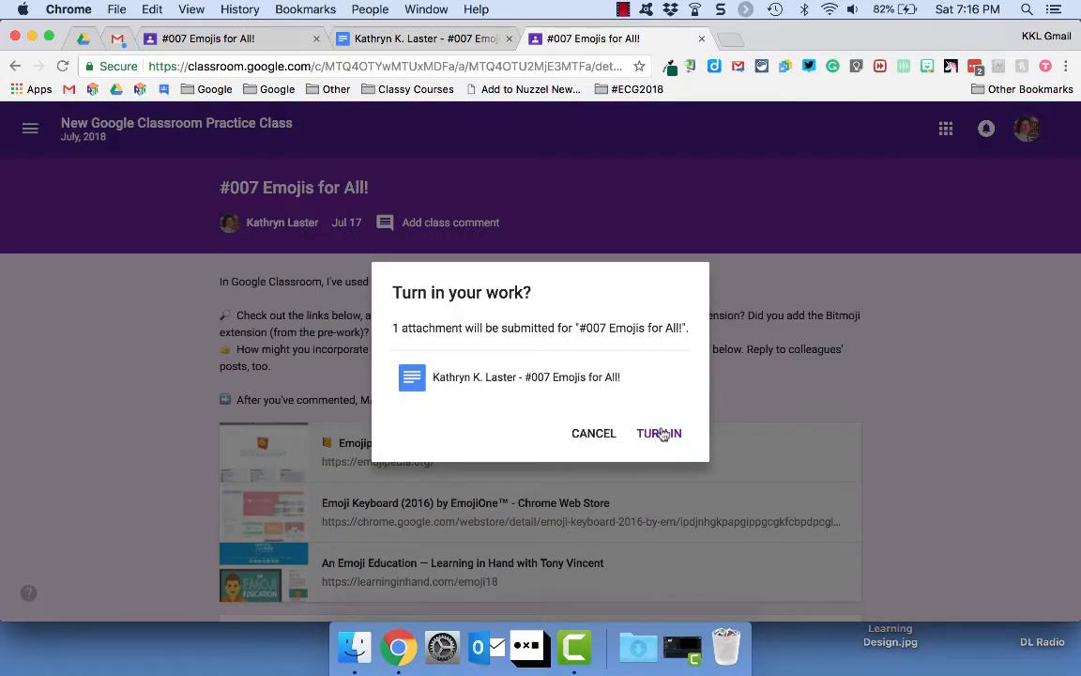
pyautogui.click(660, 433)
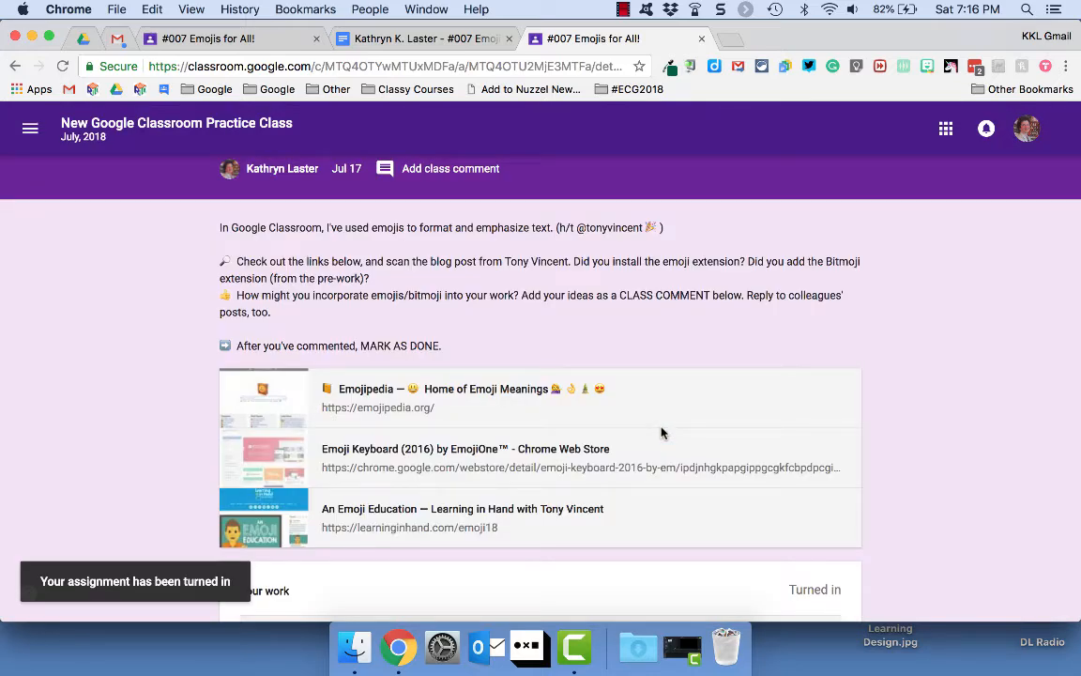
pyautogui.scroll(-5, 662, 433)
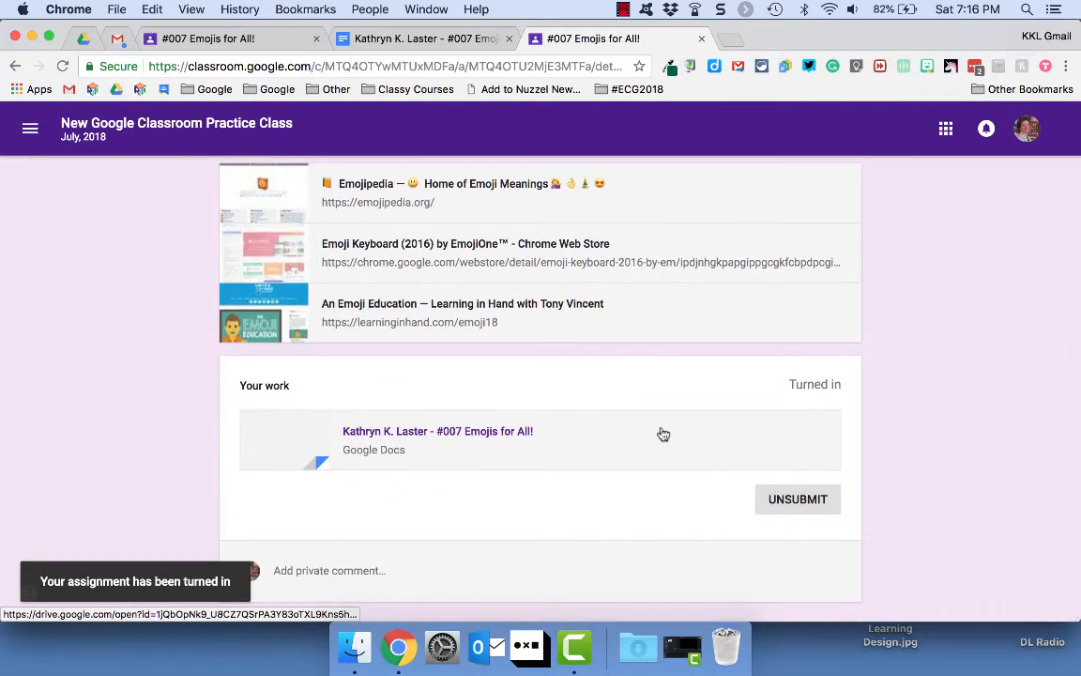
pyautogui.click(392, 30)
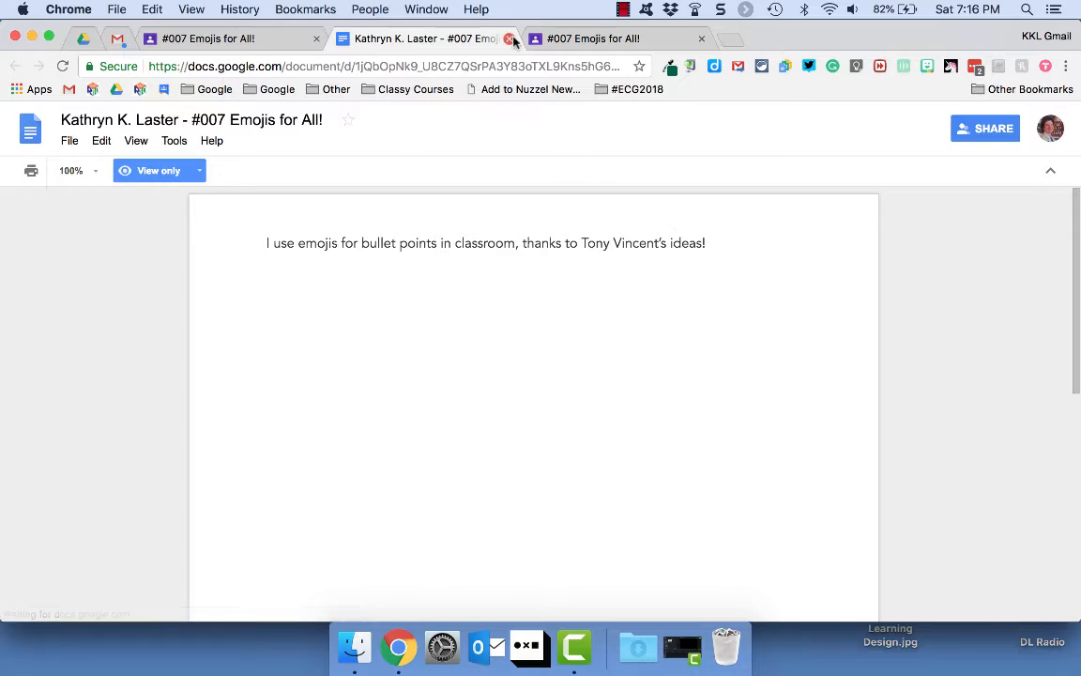
# Step: Switch back to the teacher's browser window and check the turned-in and assigned counts of #007 Emojis for All!
pyautogui.press('super+grave')
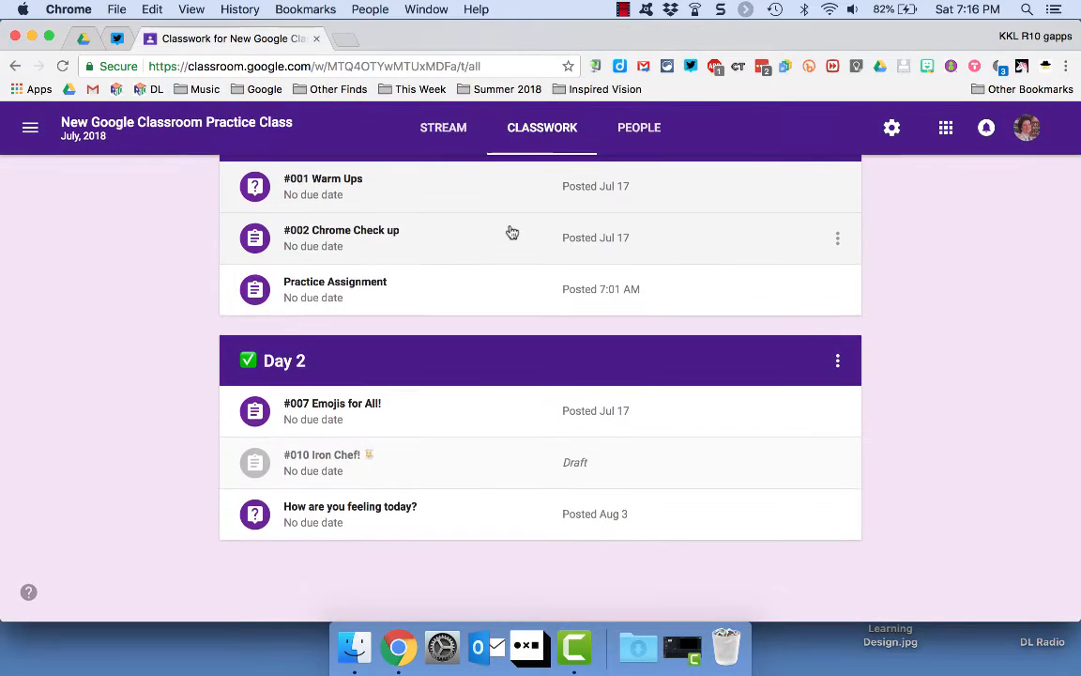
pyautogui.click(737, 424)
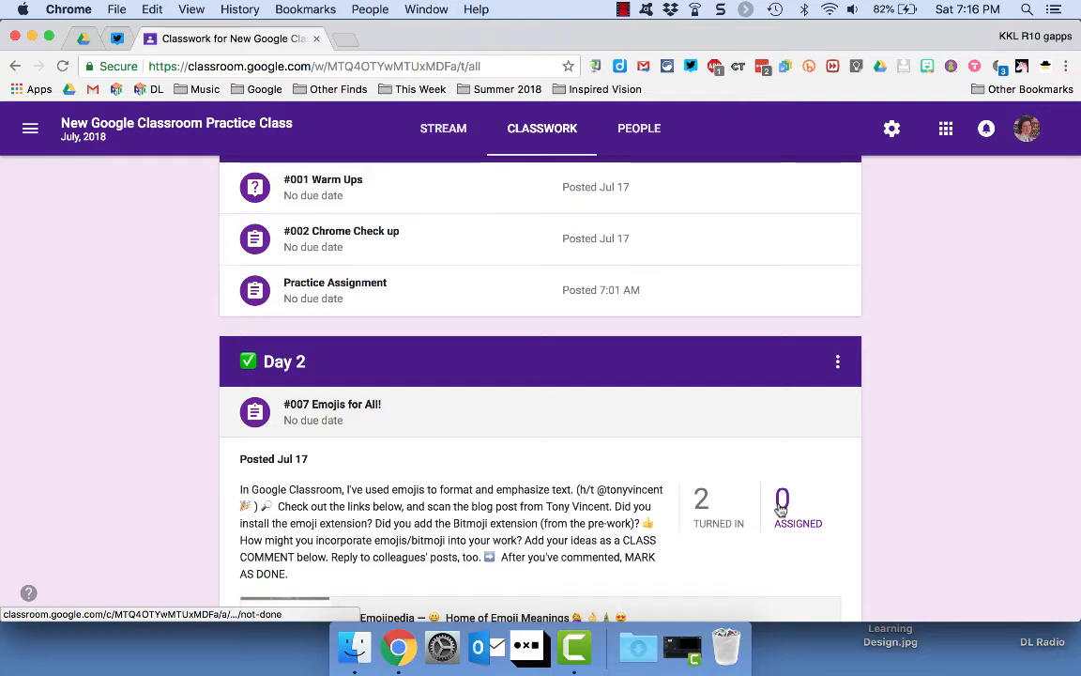
pyautogui.scroll(-1, 781, 510)
pyautogui.scroll(1, 781, 509)
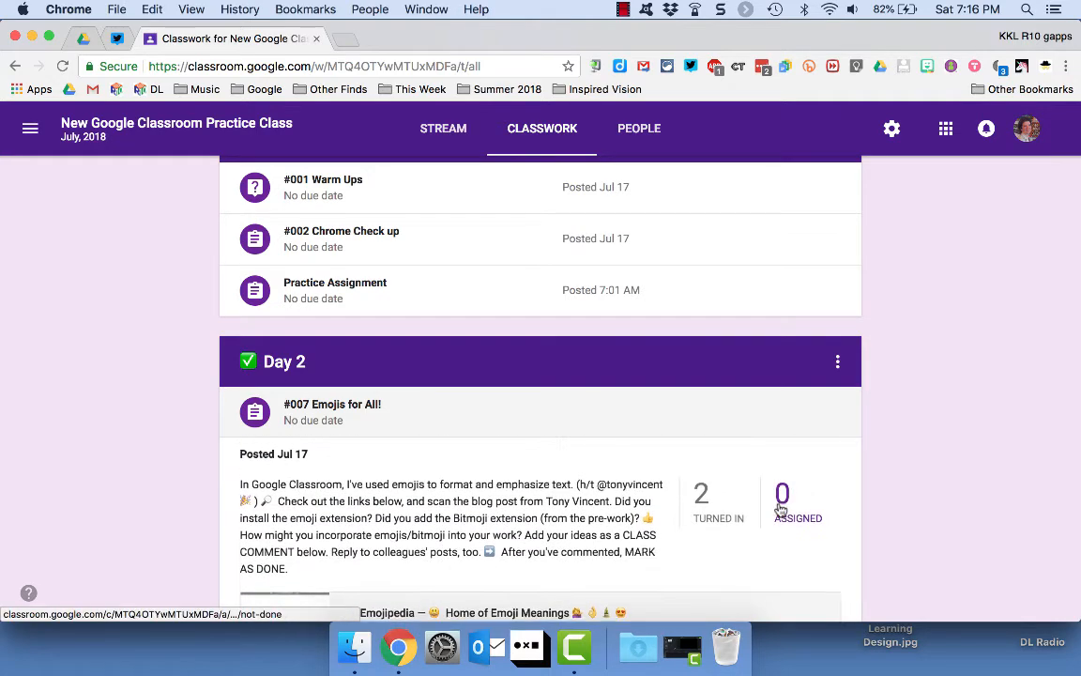
# Step: Open the turned-in student work for #007 Emojis for All! and view the first student's submitted document
pyautogui.scroll(-3, 781, 510)
pyautogui.scroll(3, 781, 510)
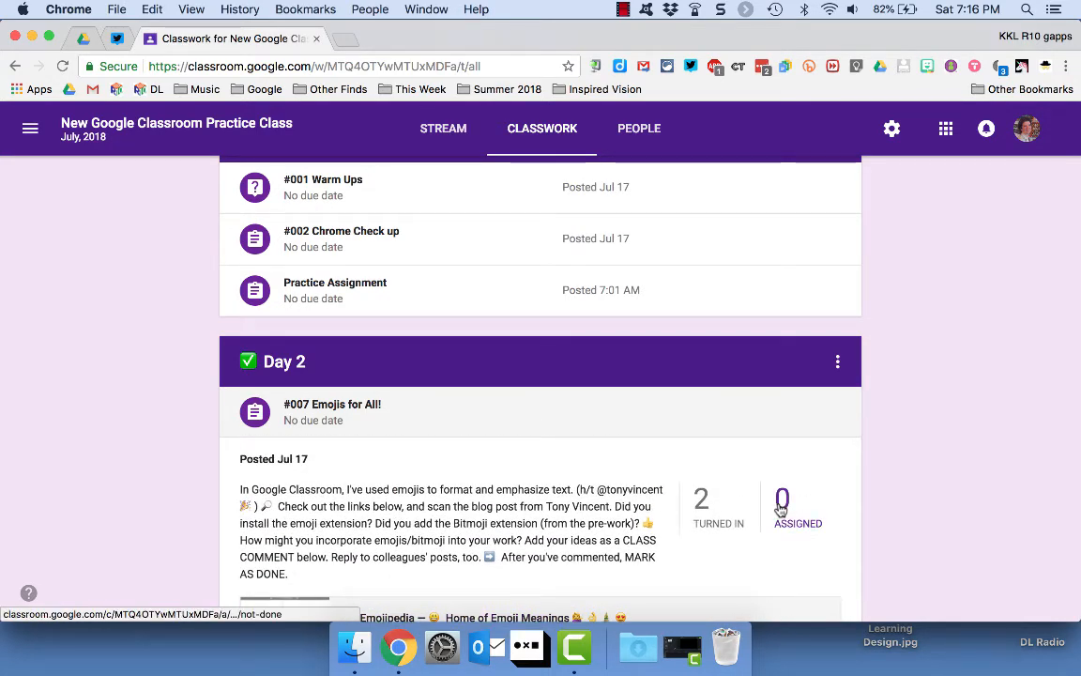
pyautogui.click(709, 507)
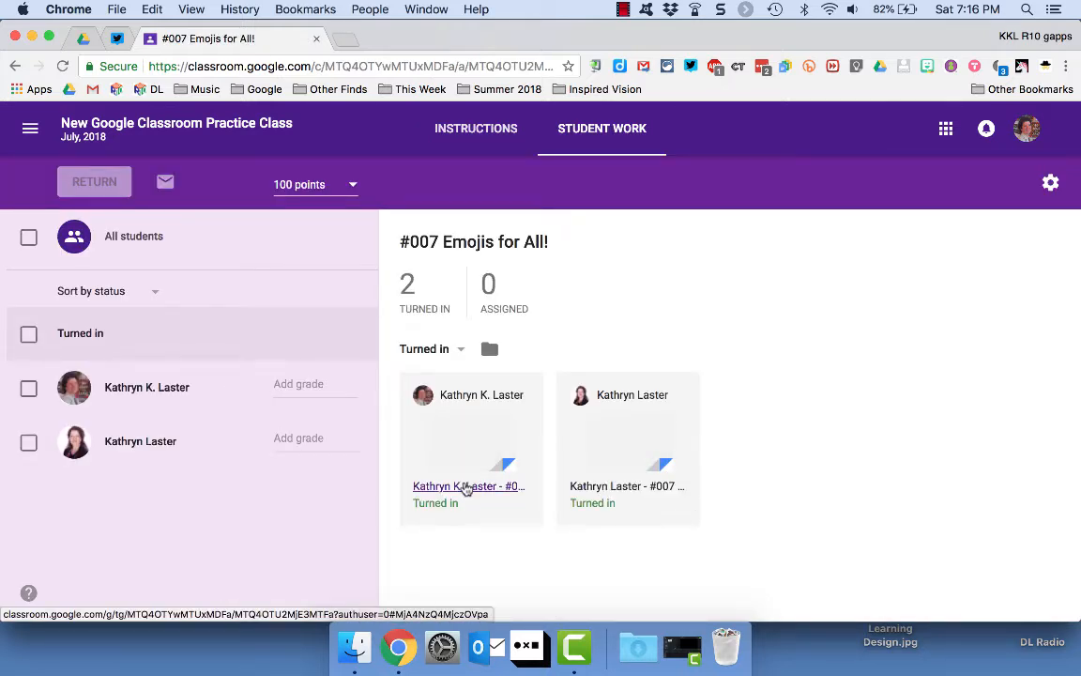
pyautogui.click(467, 487)
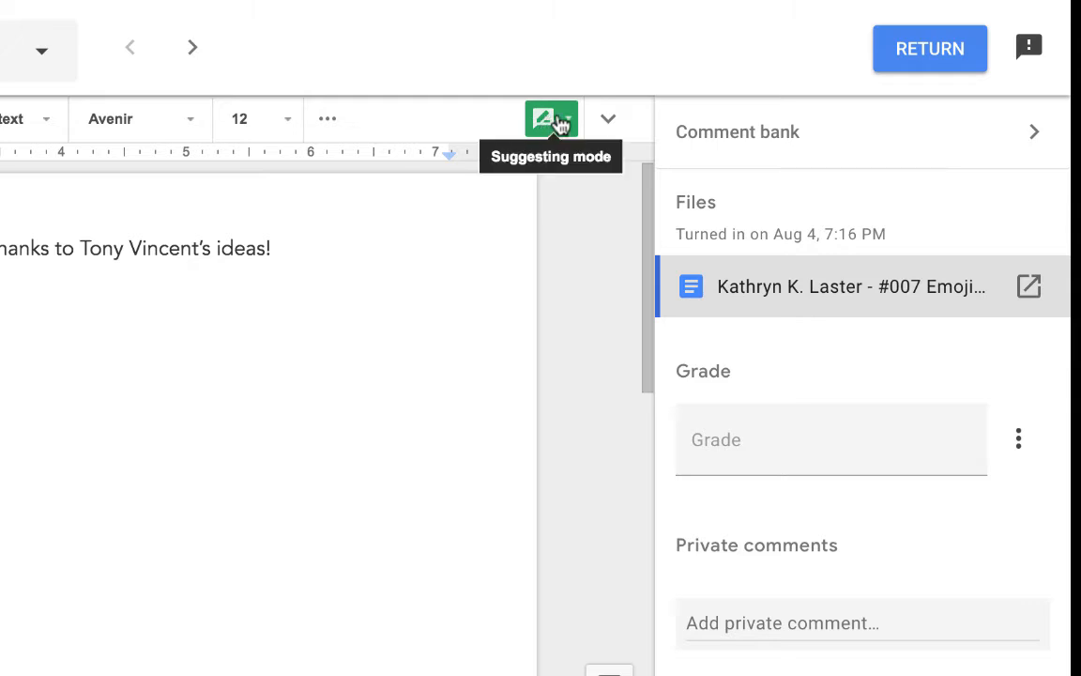
# Step: Copy the saved comment "Elaborate and share details" from the comment bank to the clipboard
pyautogui.click(815, 134)
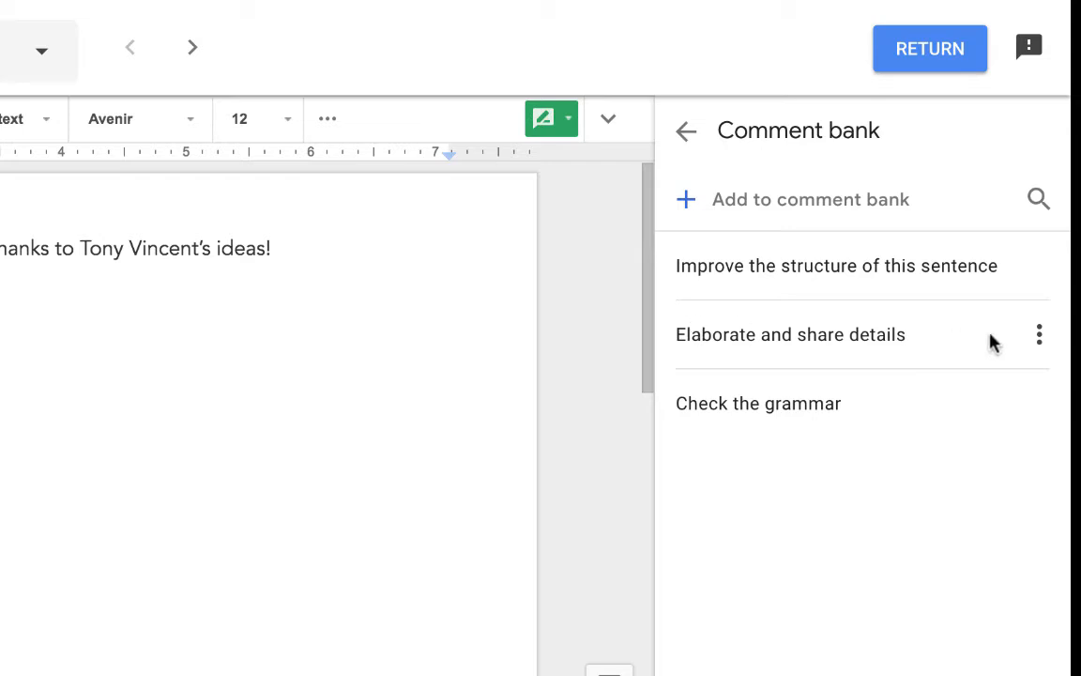
pyautogui.click(1038, 334)
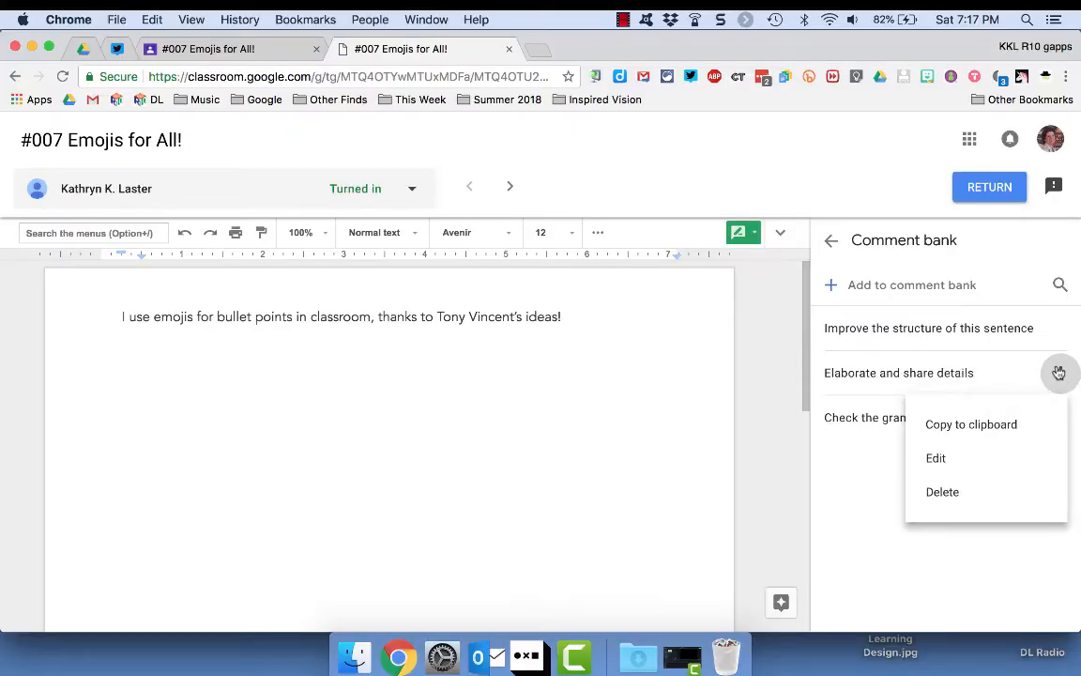
pyautogui.click(997, 427)
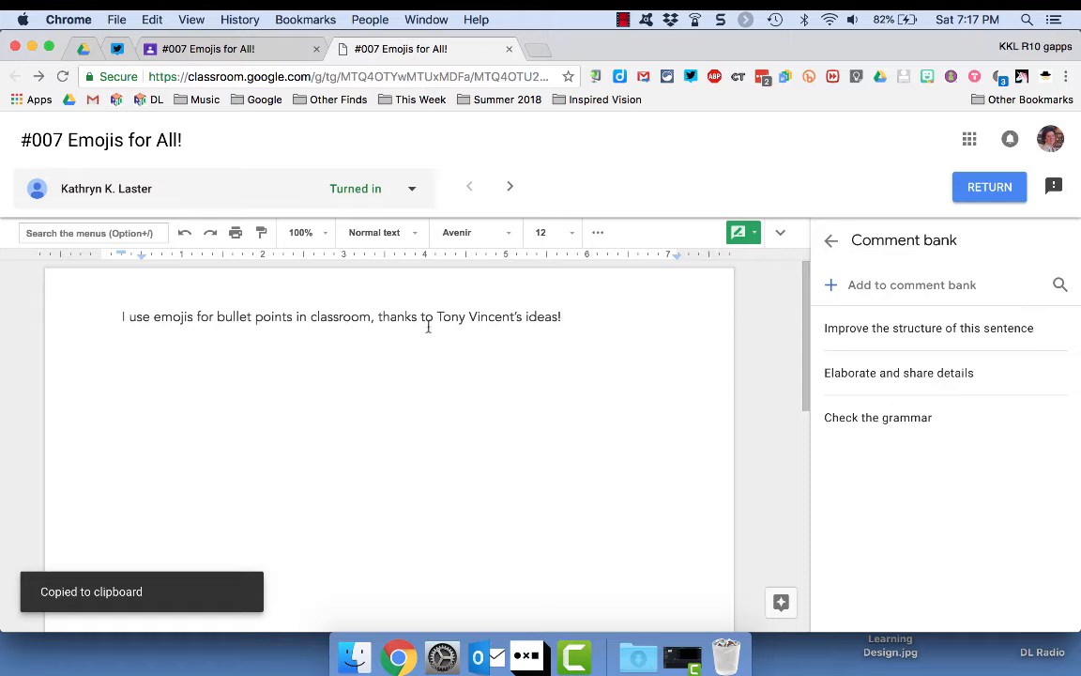
# Step: Attach the copied comment "Elaborate and share details" to the phrase "bullet points in classroom" in the submission
pyautogui.moveTo(218, 318); pyautogui.dragTo(383, 321)
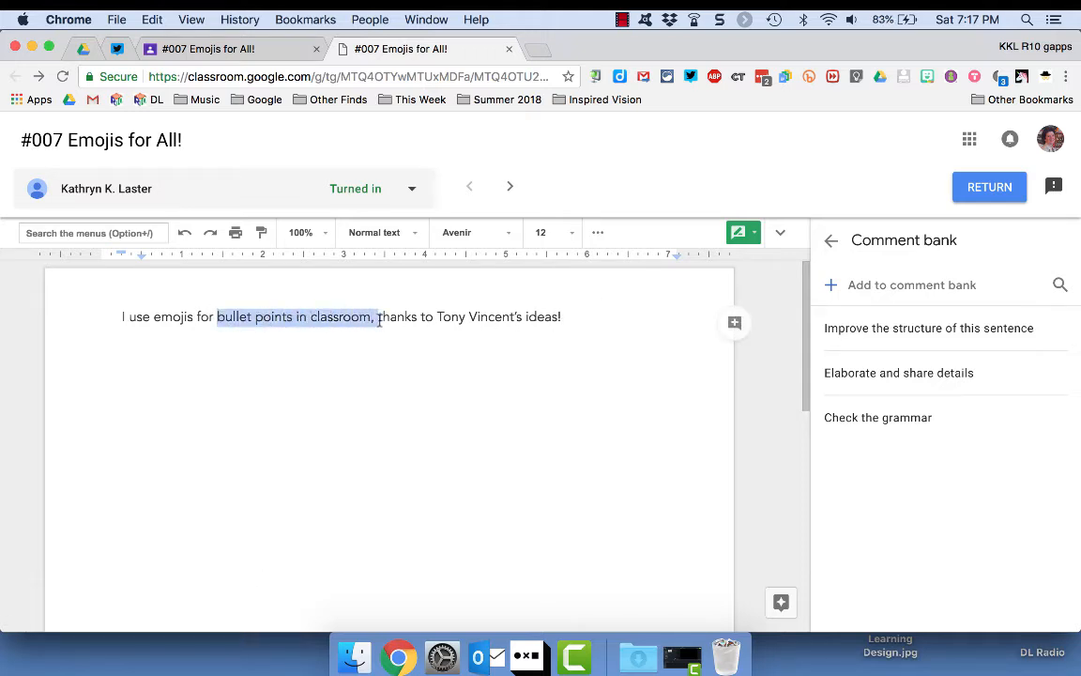
pyautogui.click(735, 323)
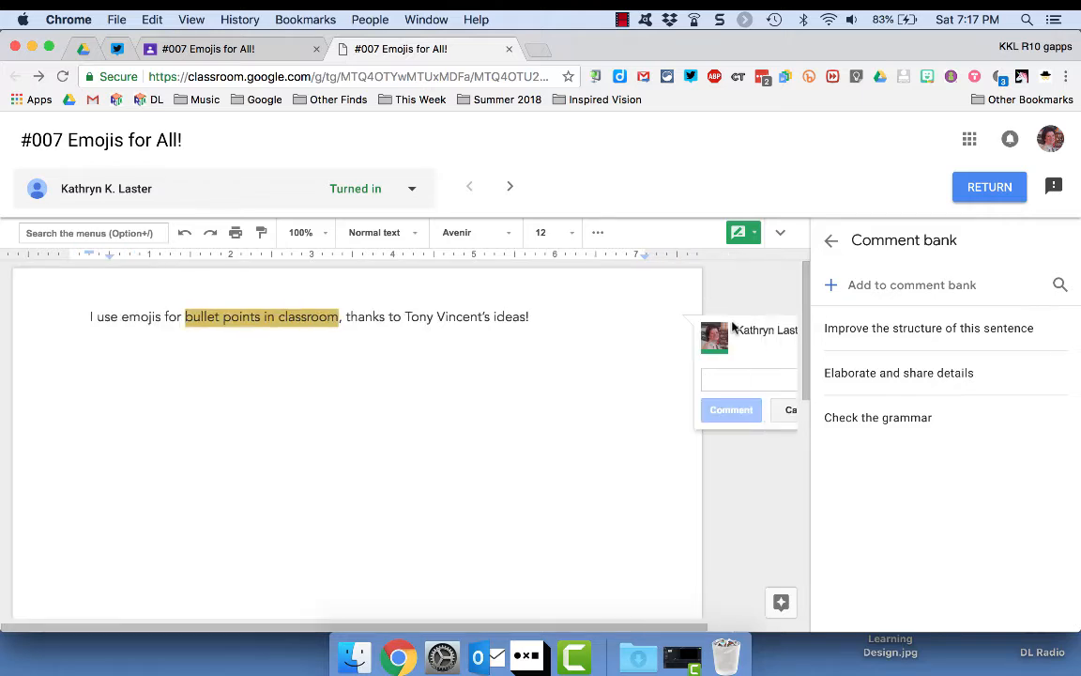
pyautogui.press('super+v')
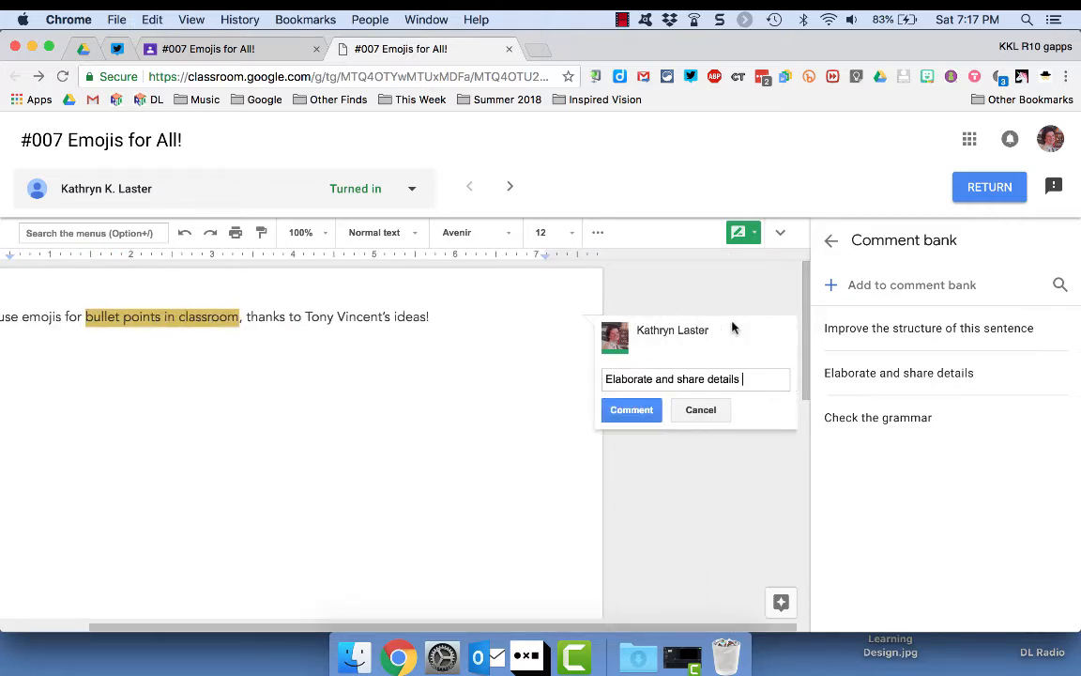
pyautogui.click(644, 410)
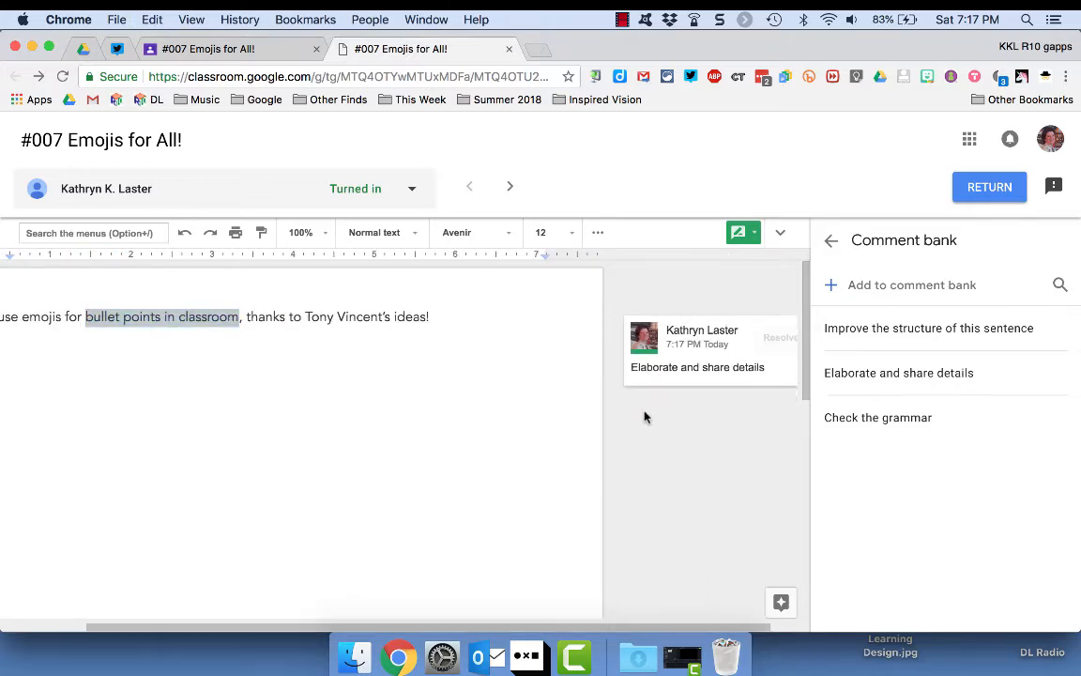
# Step: Grade the submission 100 out of 100 and post the private comment "I like the idea, but tell me more!"
pyautogui.click(832, 244)
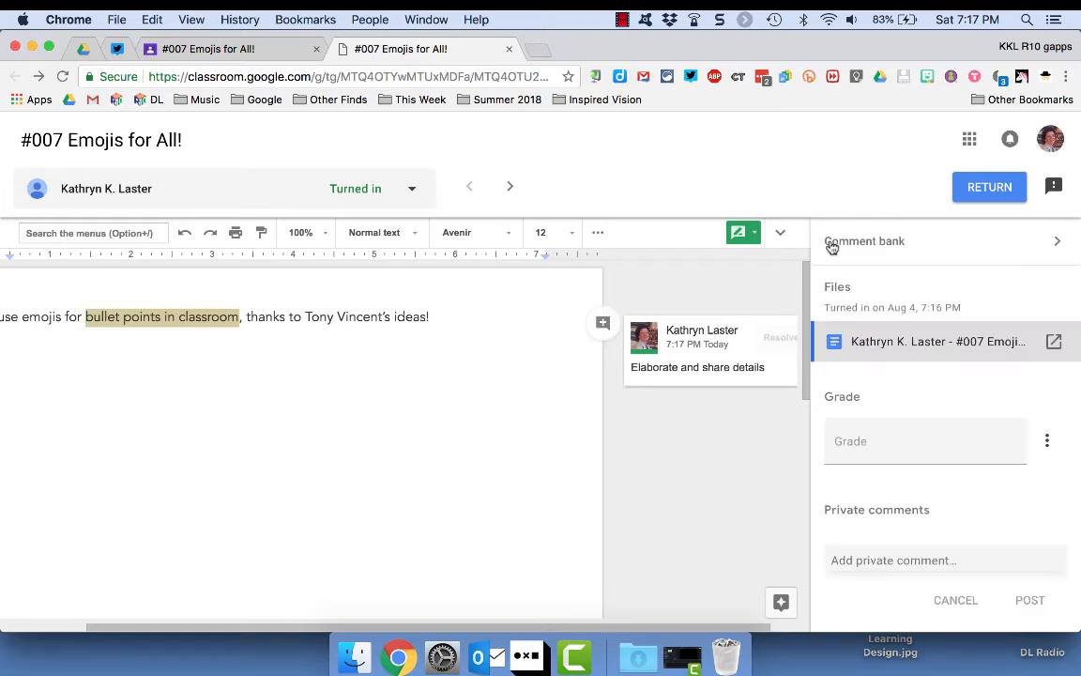
pyautogui.click(881, 438)
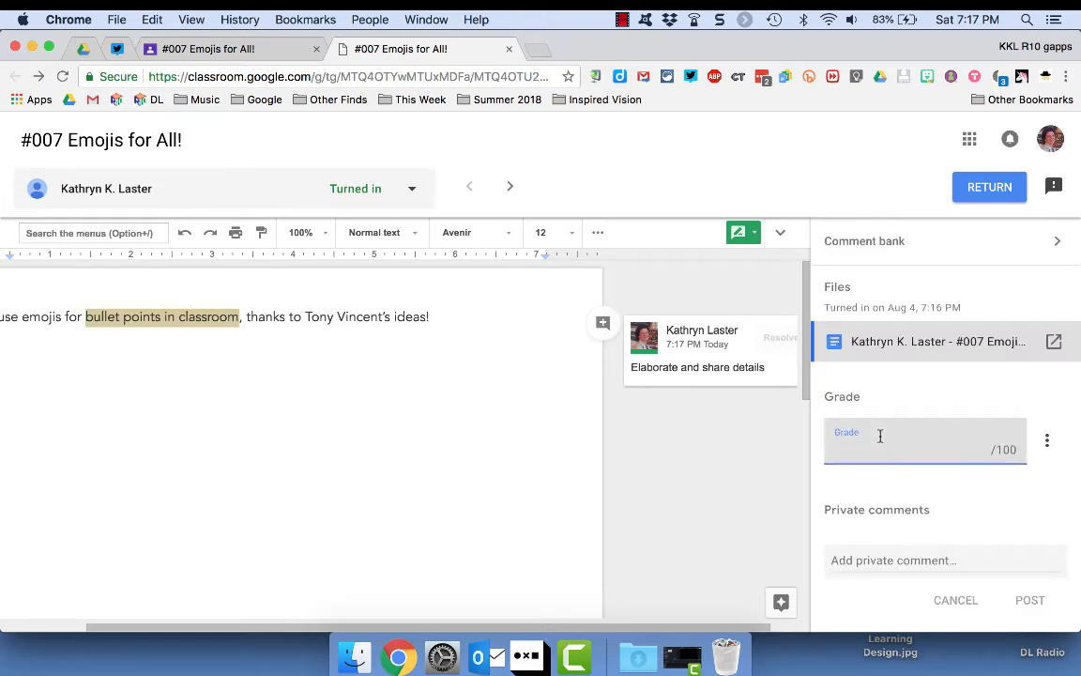
pyautogui.write('100')
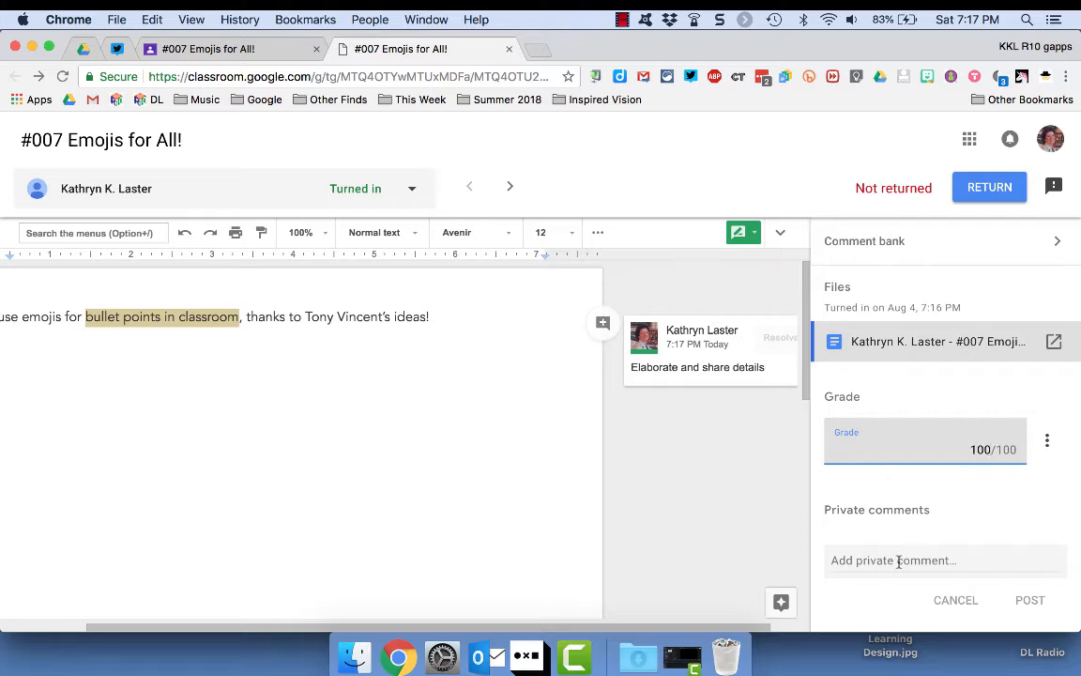
pyautogui.click(899, 560)
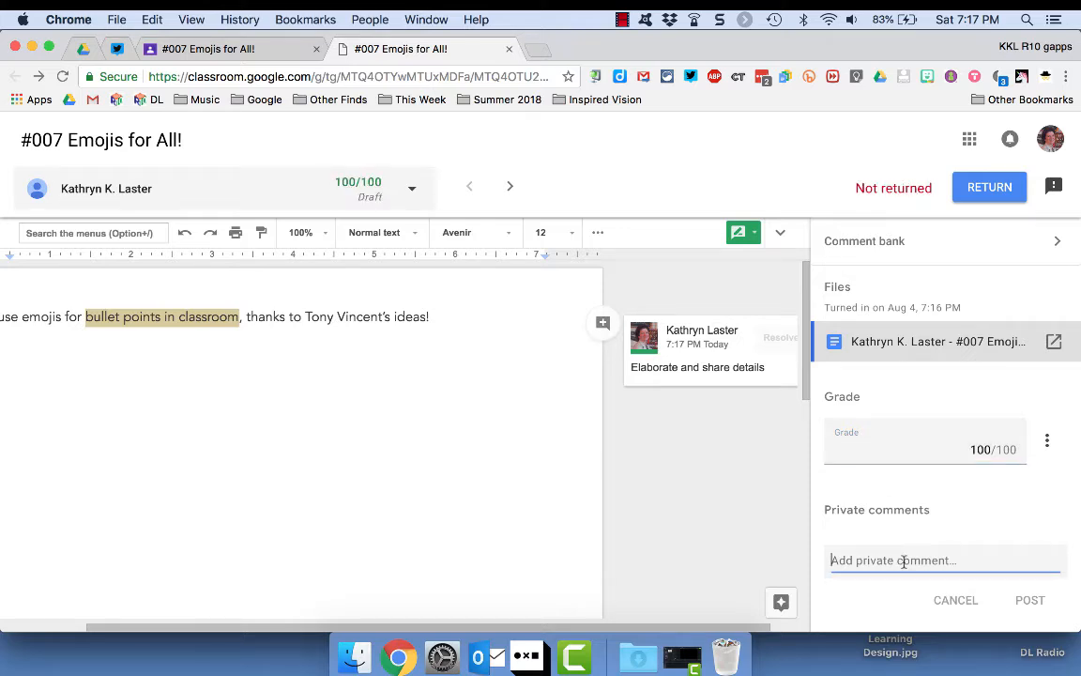
pyautogui.write('I like the idea, but tell me more!')
pyautogui.click(1030, 601)
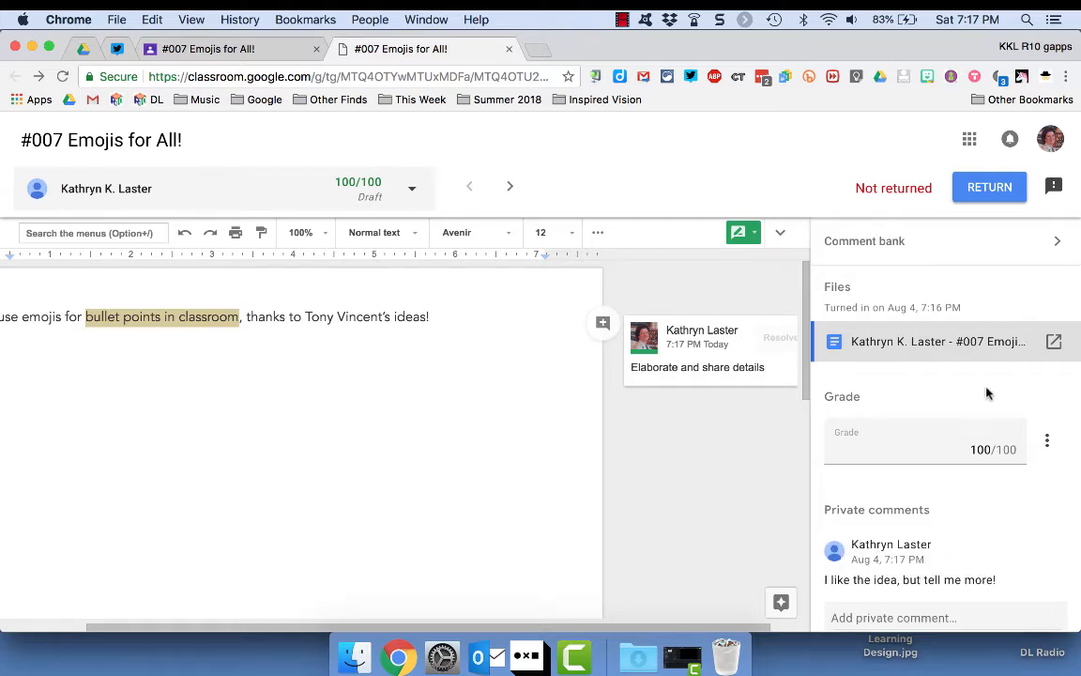
# Step: Return the graded work to the first student and confirm the return
pyautogui.scroll(-1, 986, 396)
pyautogui.scroll(1, 986, 396)
pyautogui.click(986, 189)
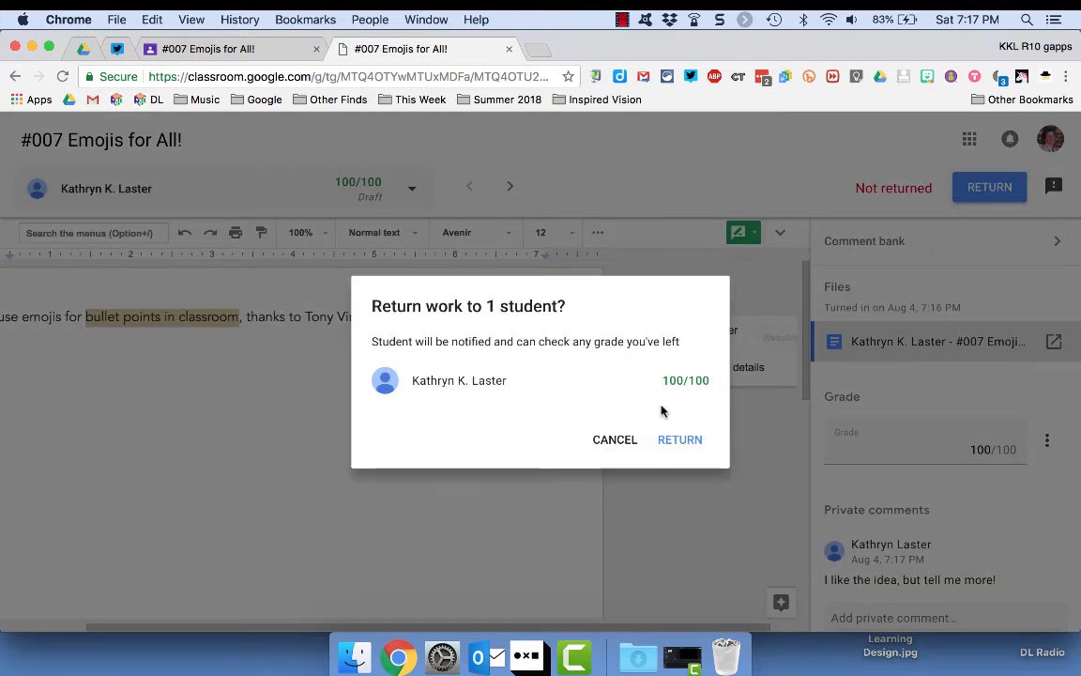
pyautogui.click(680, 440)
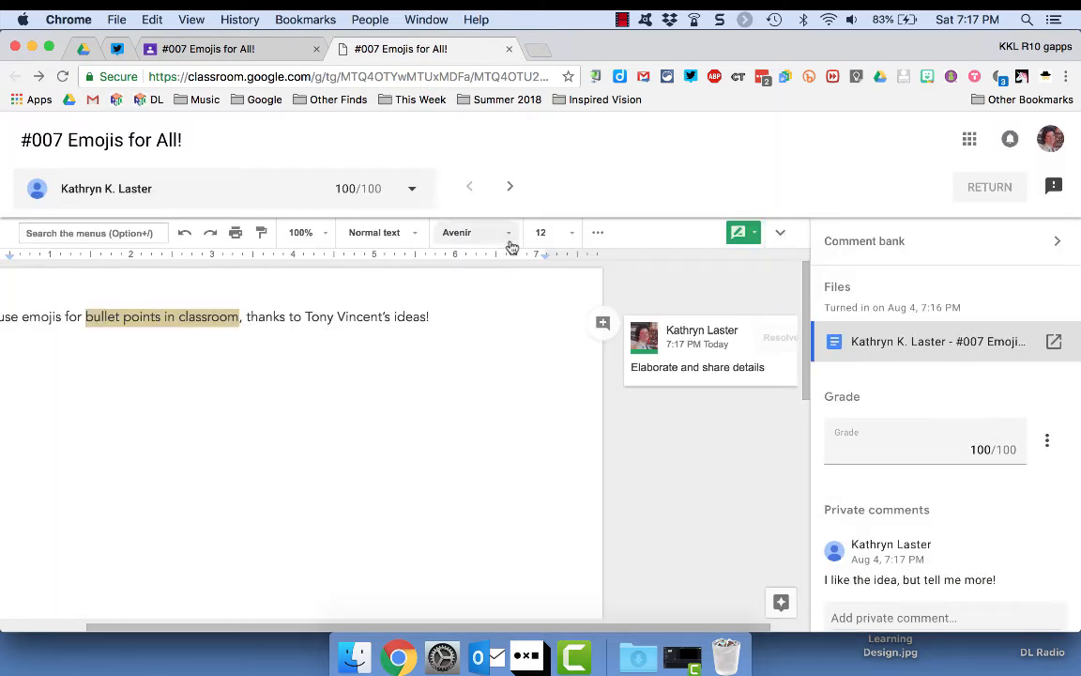
# Step: Go to the next student's submission and comment "Elaborate and share details" on the end of its sentence about the Region 10 account
pyautogui.click(511, 190)
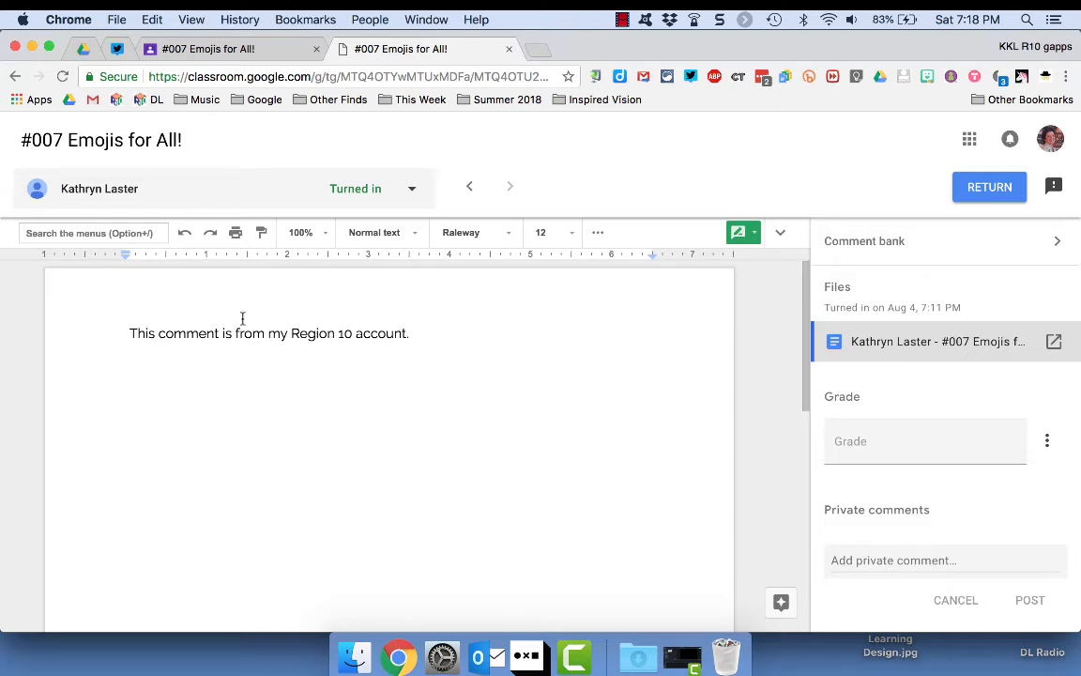
pyautogui.moveTo(246, 334); pyautogui.dragTo(416, 334)
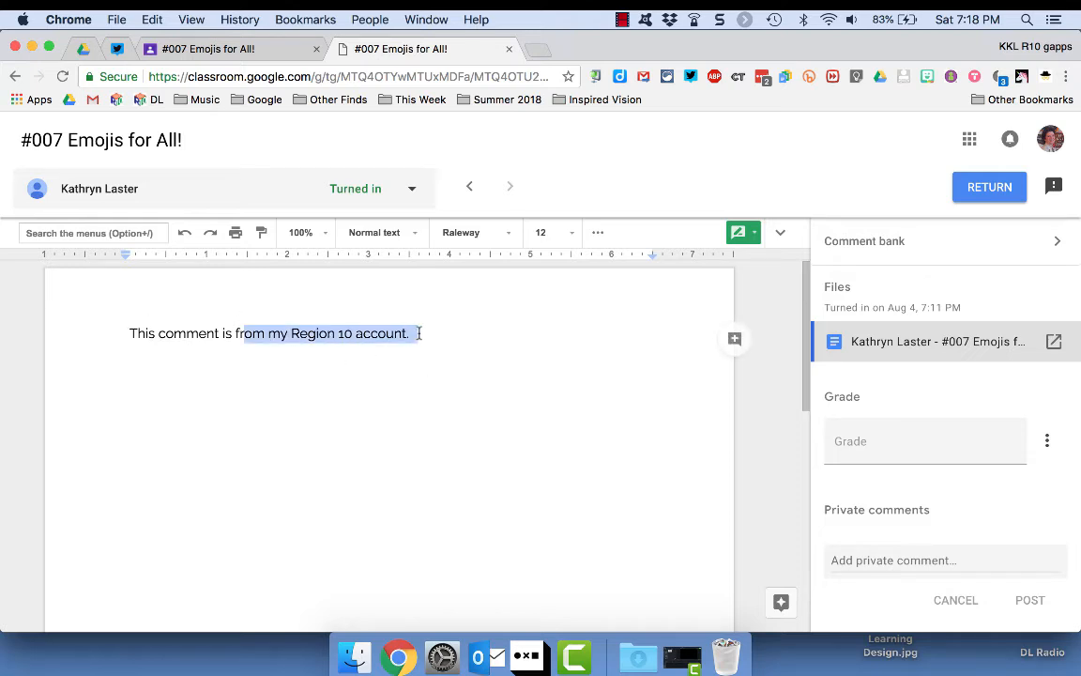
pyautogui.click(734, 340)
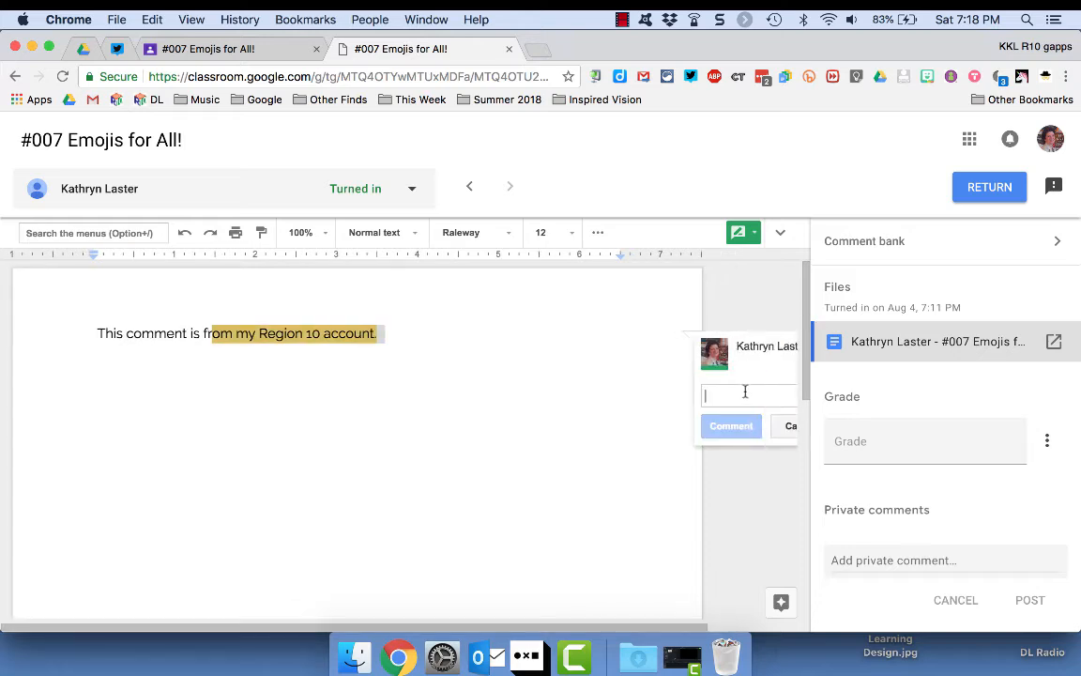
pyautogui.press('super+v')
pyautogui.click(632, 428)
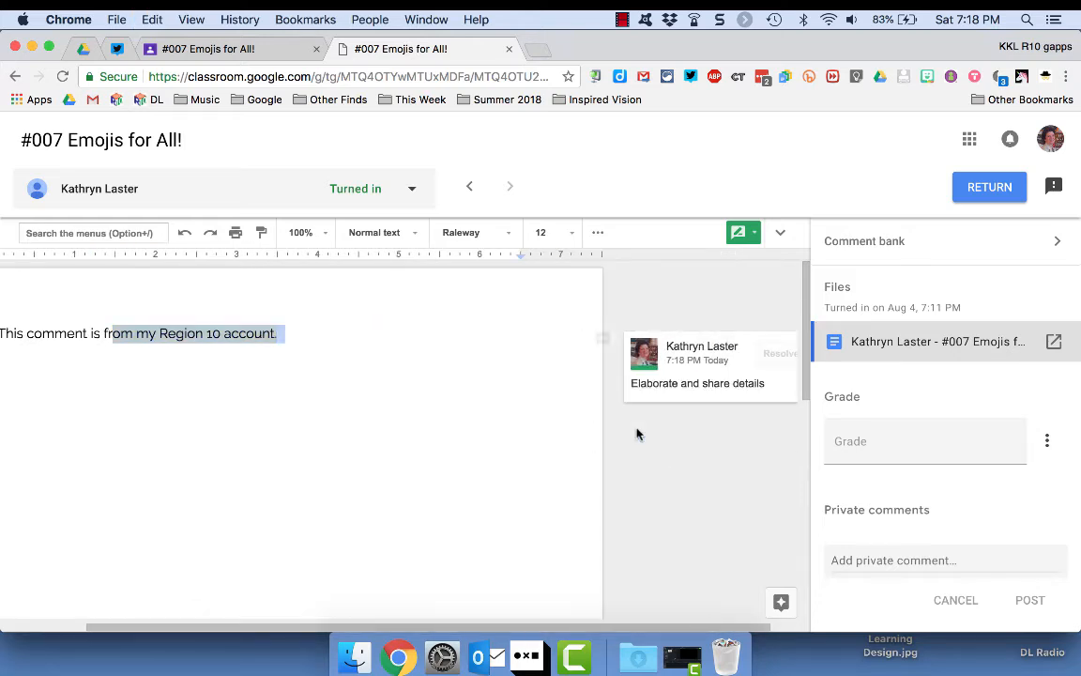
# Step: Grade the second student's submission 90 out of 100 and return it
pyautogui.click(875, 445)
pyautogui.write('90')
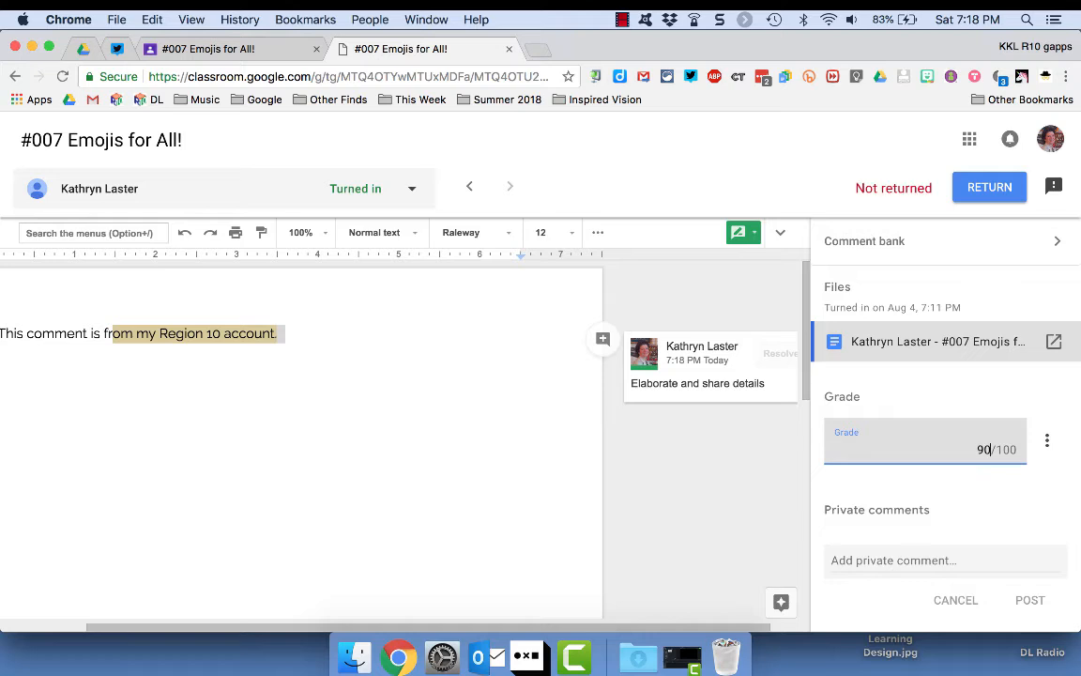
pyautogui.click(985, 187)
pyautogui.click(692, 445)
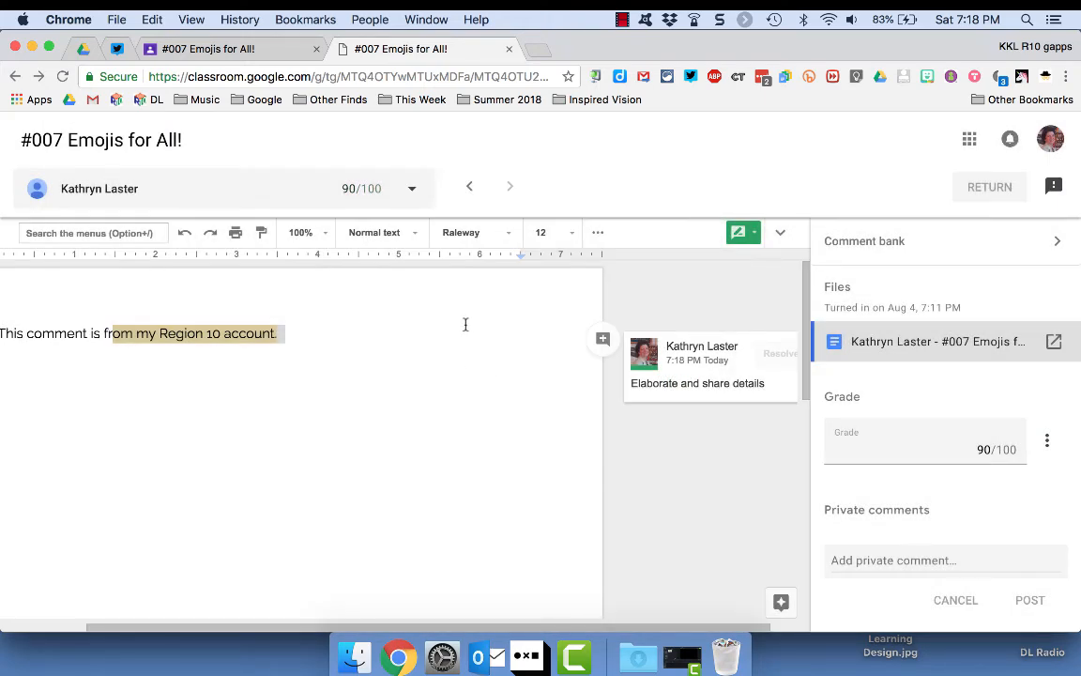
# Step: Look over the comment bank again and close the grading view to check the assignment's student work overview
pyautogui.hscroll(-3, 465, 324)
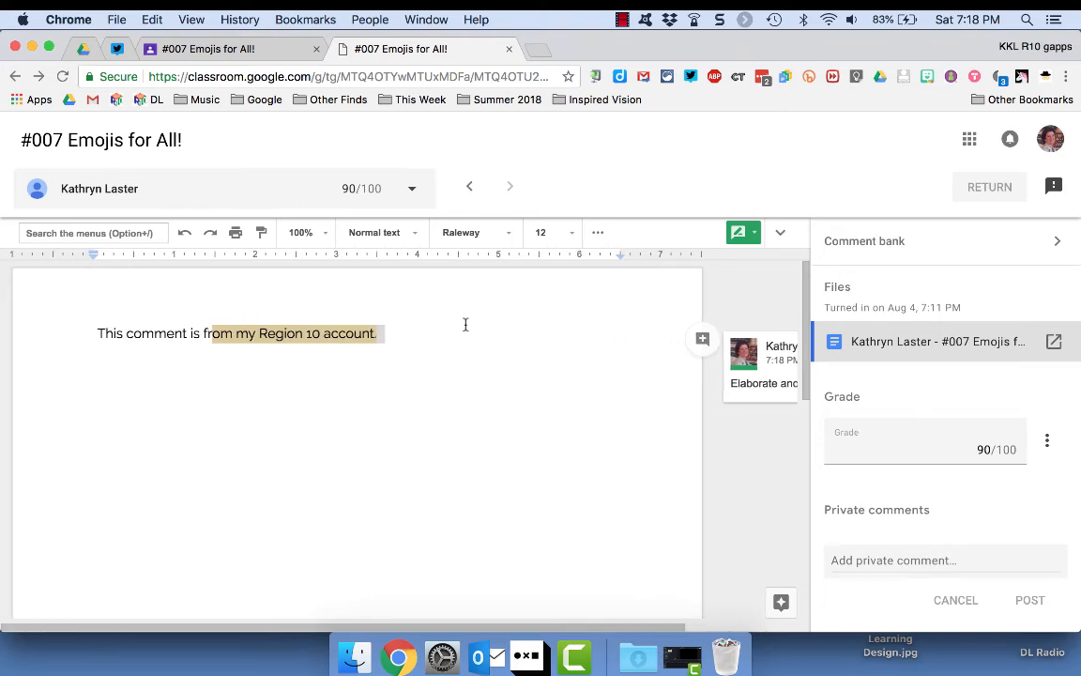
pyautogui.click(904, 246)
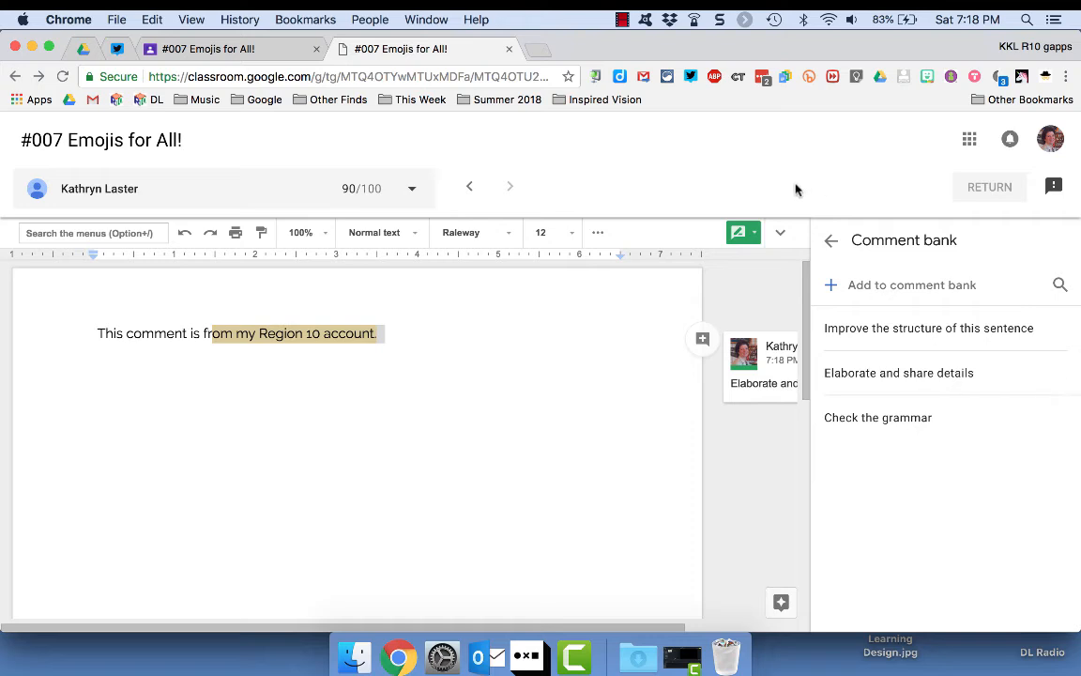
pyautogui.click(509, 50)
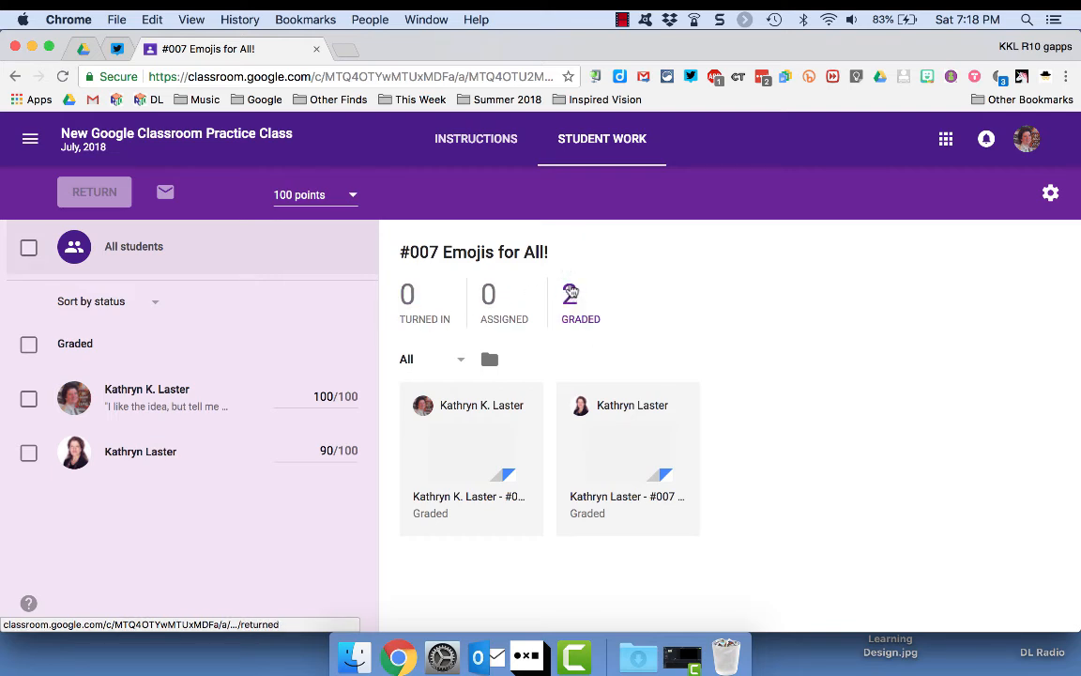
# Step: Switch to the student's browser profile and review the grade, returned work and private comment on #007 Emojis for All!
pyautogui.click(380, 20)
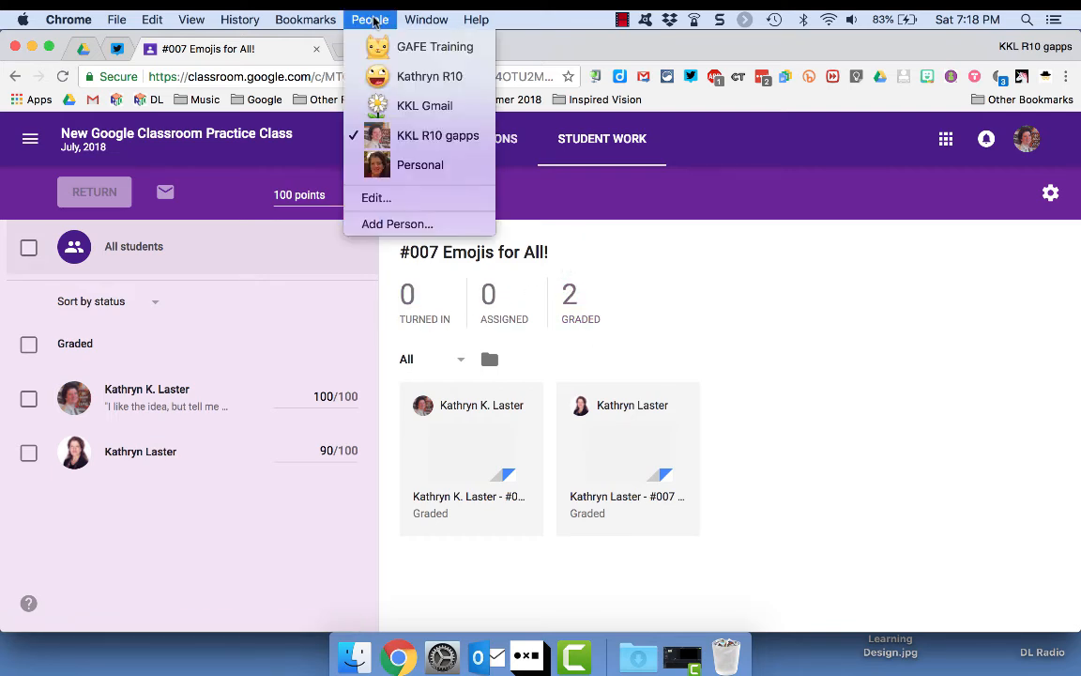
pyautogui.click(398, 104)
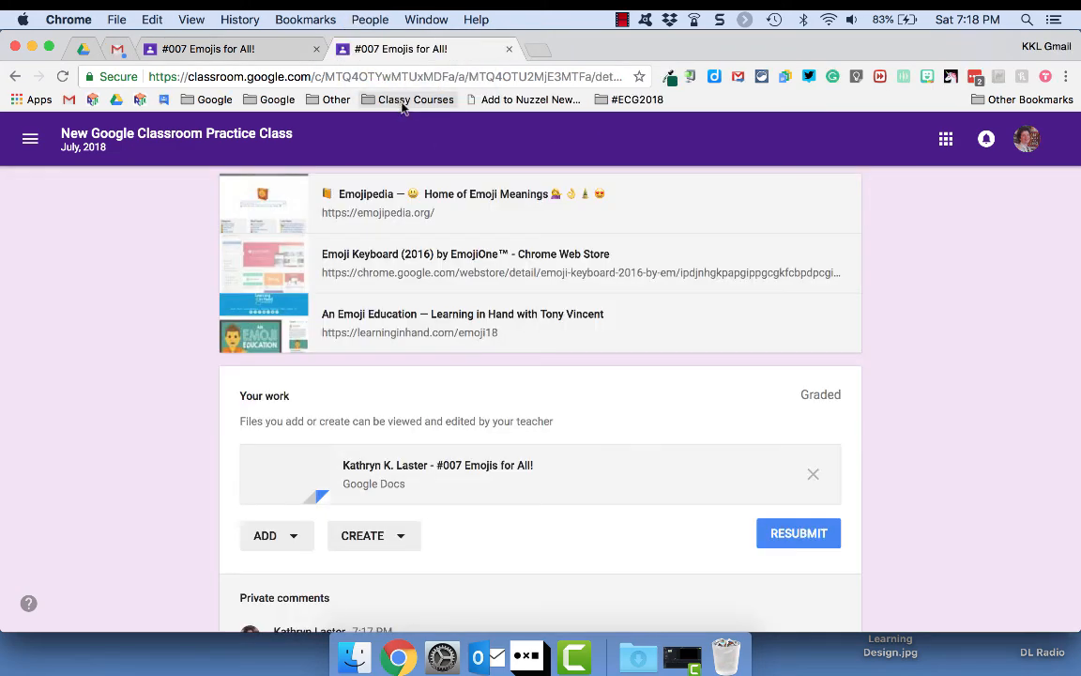
pyautogui.scroll(5, 647, 419)
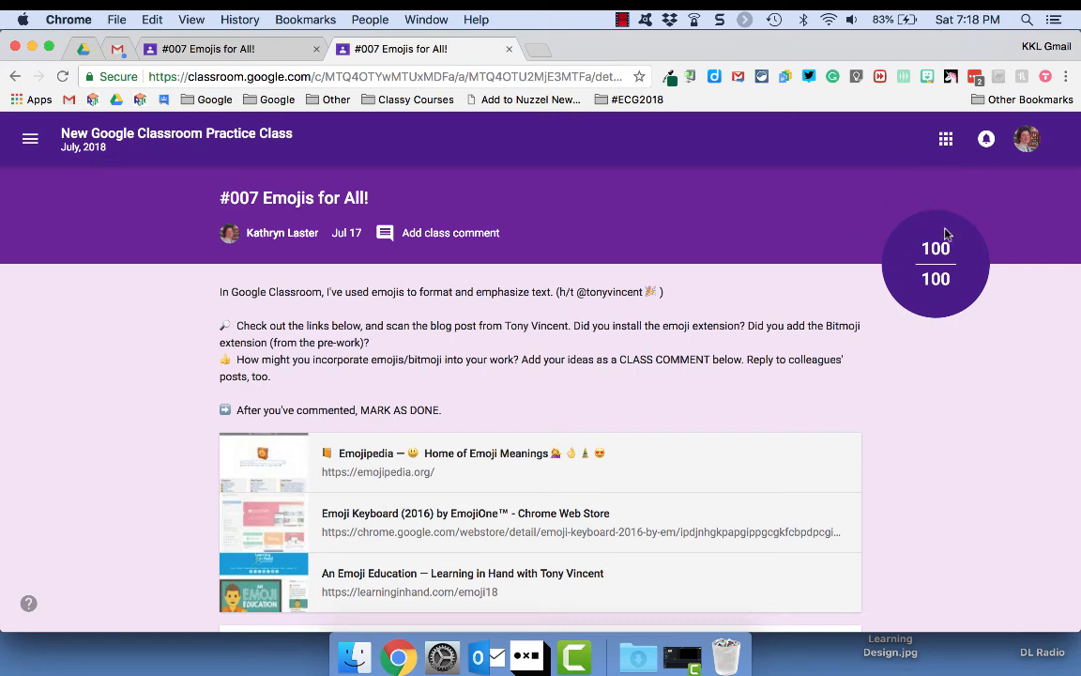
pyautogui.scroll(-5, 888, 521)
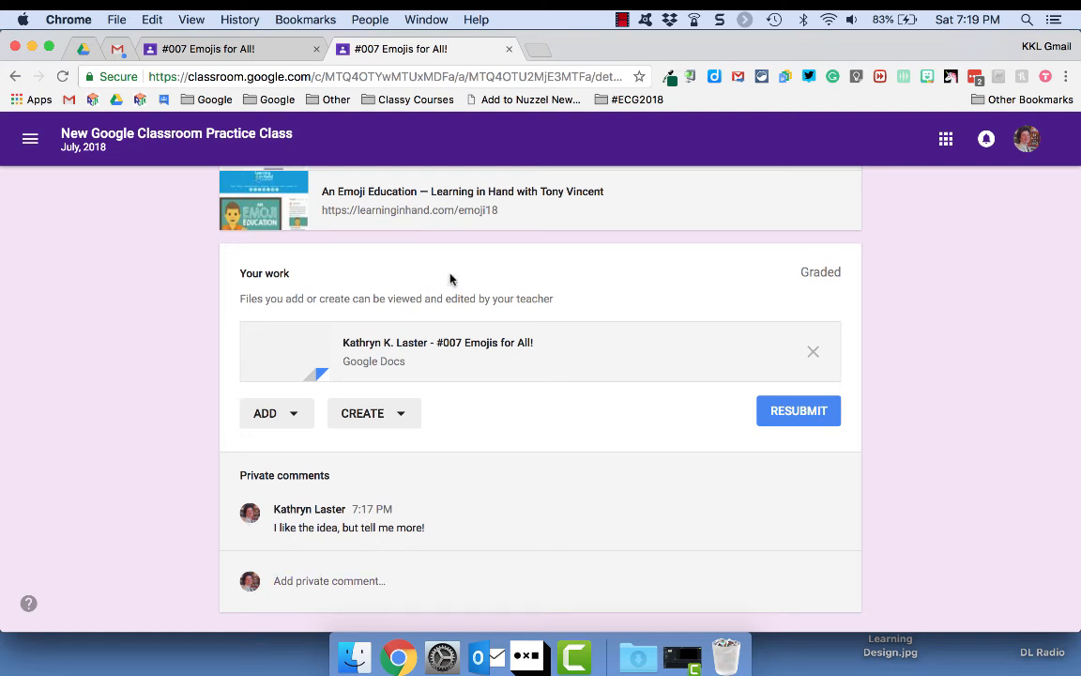
pyautogui.scroll(5, 404, 245)
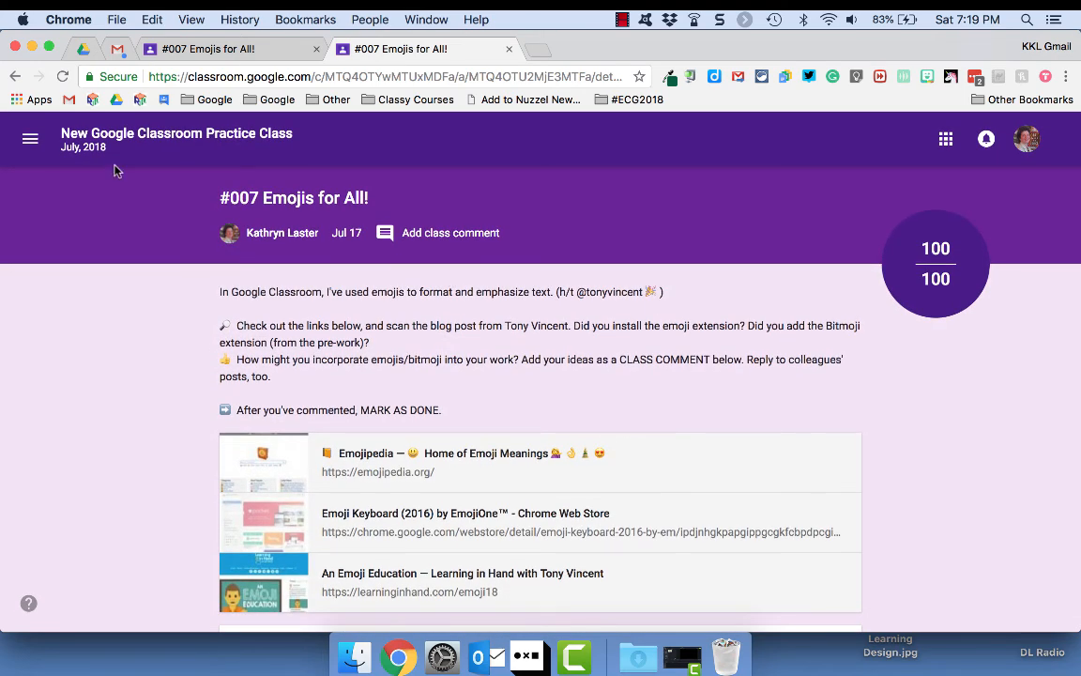
# Step: Return to the class's classwork list as the student and open the overview of the student's own work
pyautogui.click(158, 133)
pyautogui.click(492, 145)
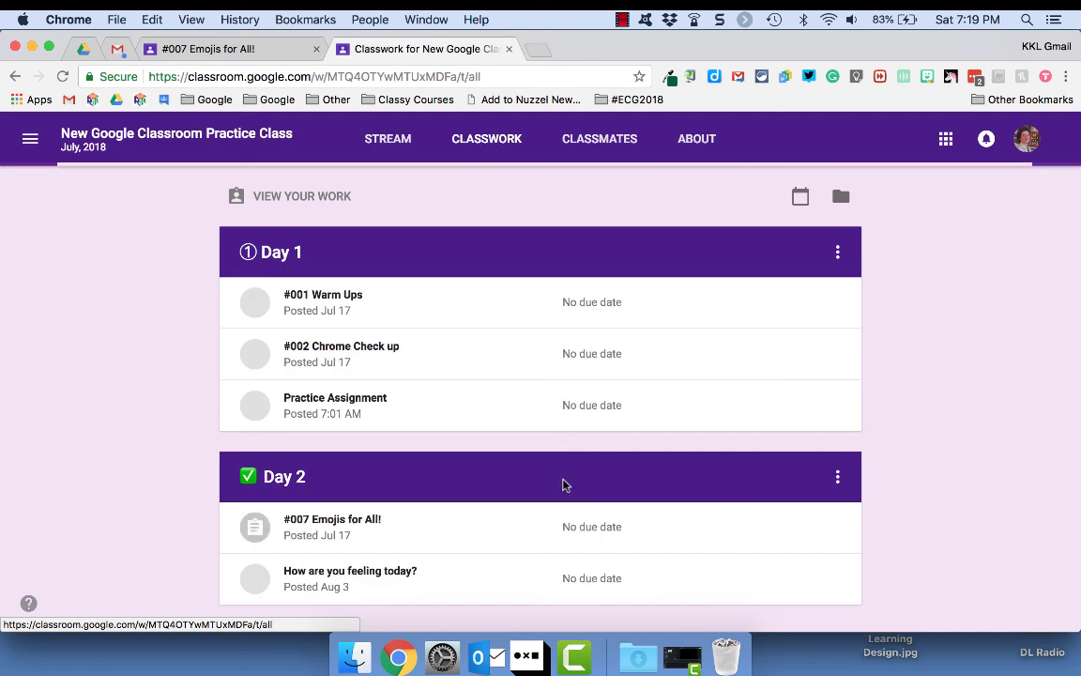
pyautogui.scroll(-2, 565, 489)
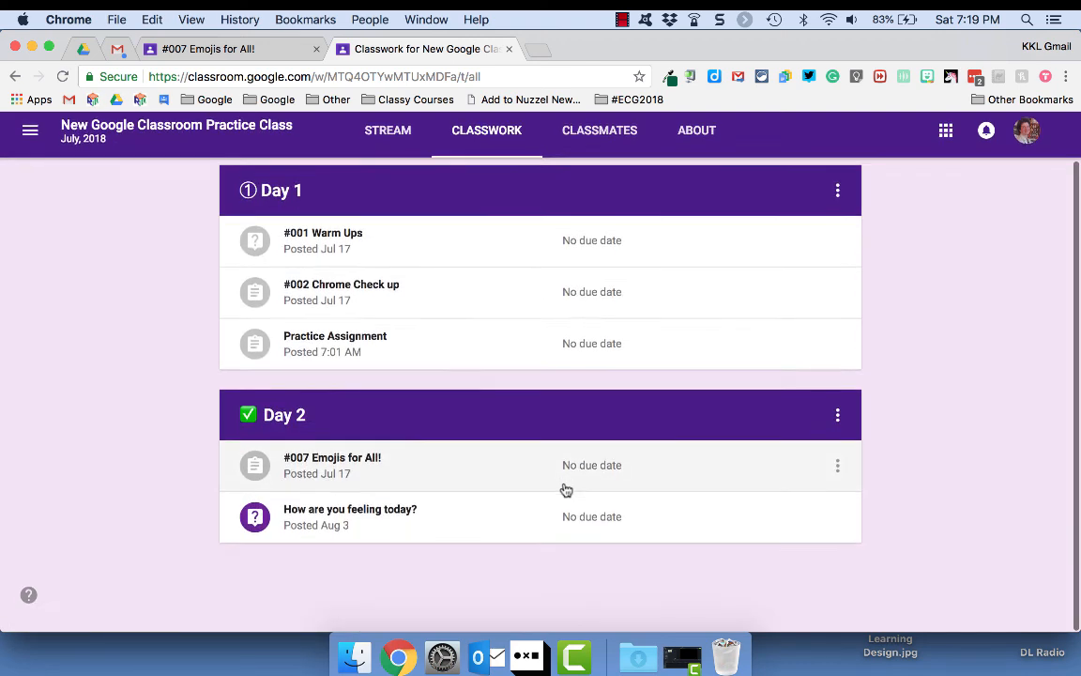
pyautogui.scroll(2, 565, 489)
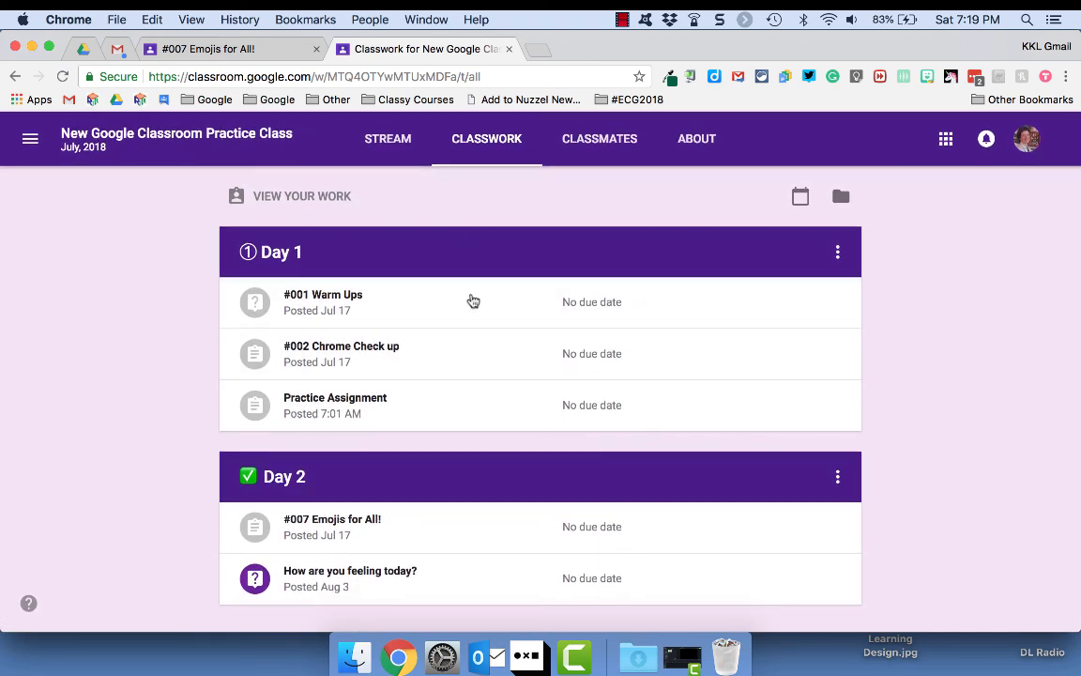
pyautogui.click(248, 199)
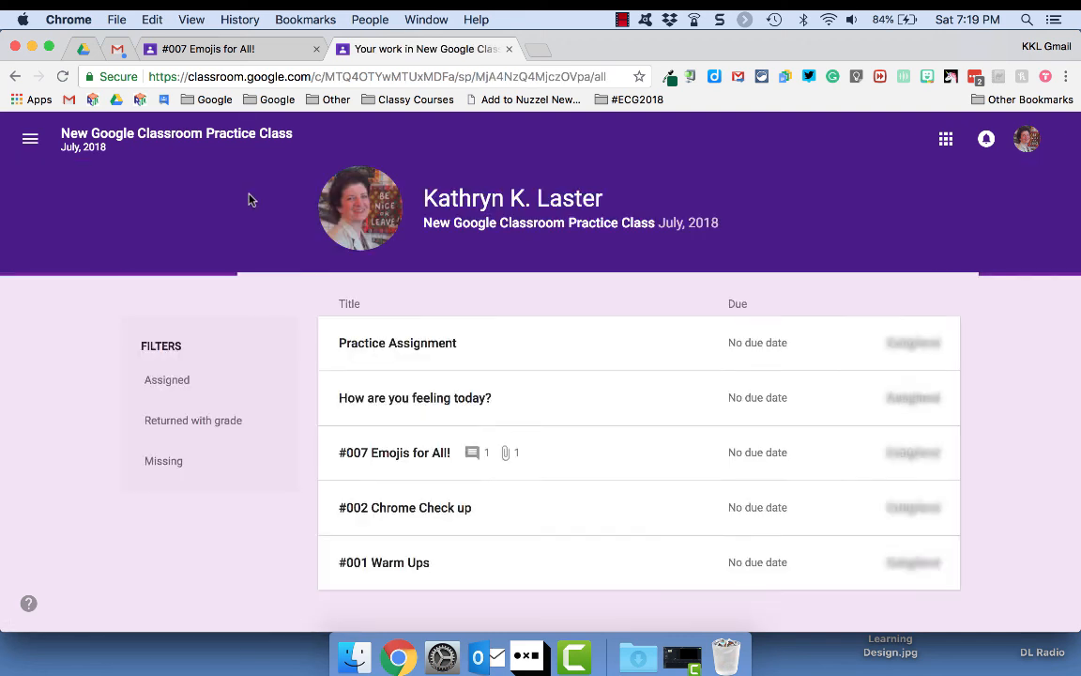